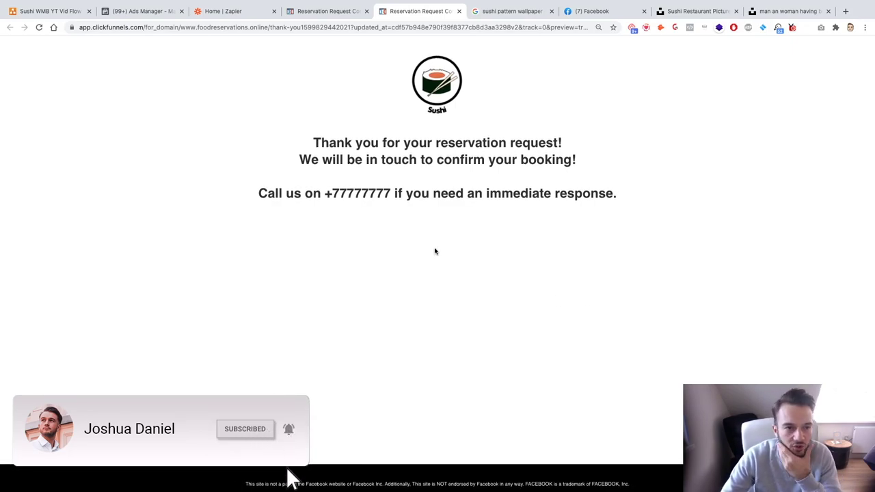
Look over the ClickFunnels thank-you page, then view the Sushi Restaurant Flow diagram.
click(308, 11)
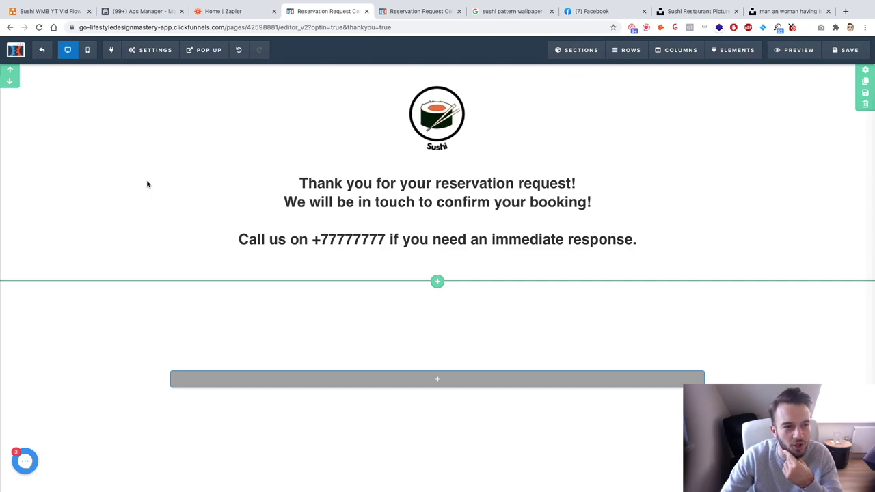
click(59, 13)
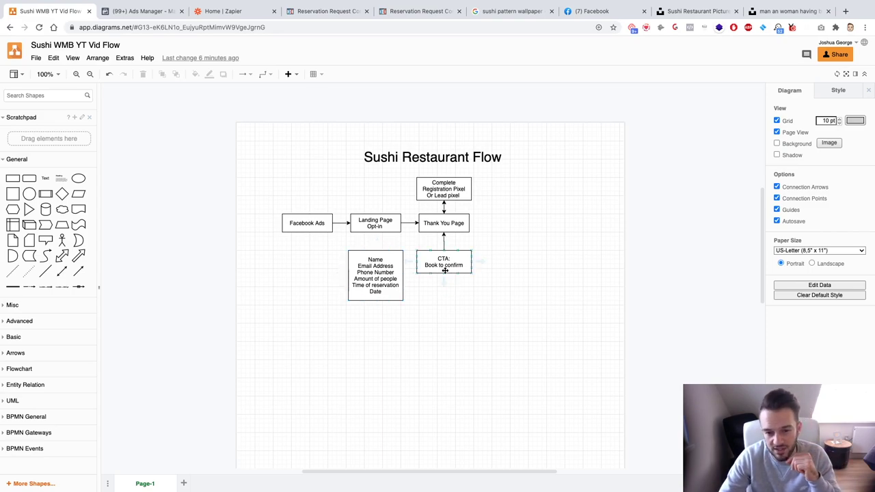
Replace 'Book to confirm' with 'Call to confirm' in the flow's CTA box.
click(435, 265)
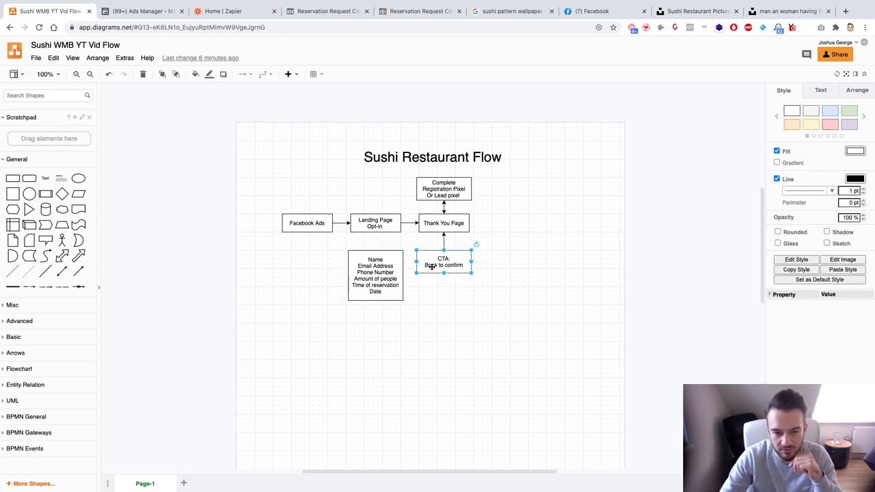
triple_click(427, 266)
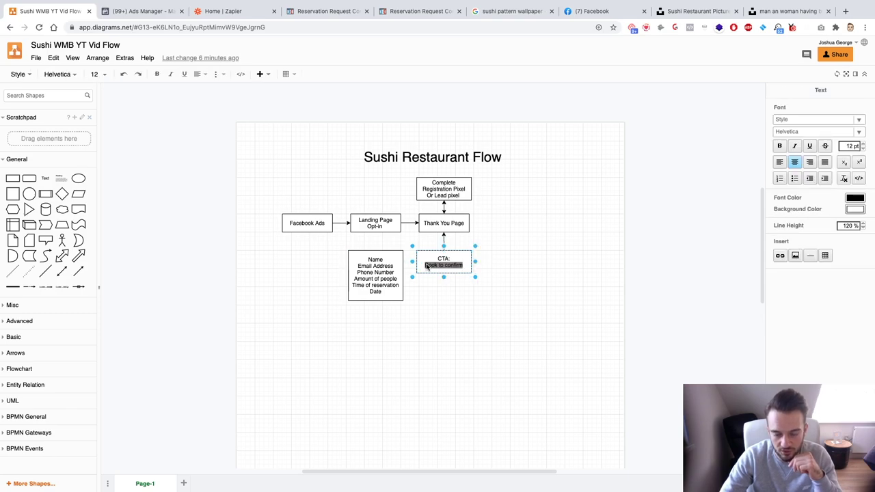
text(Call to c)
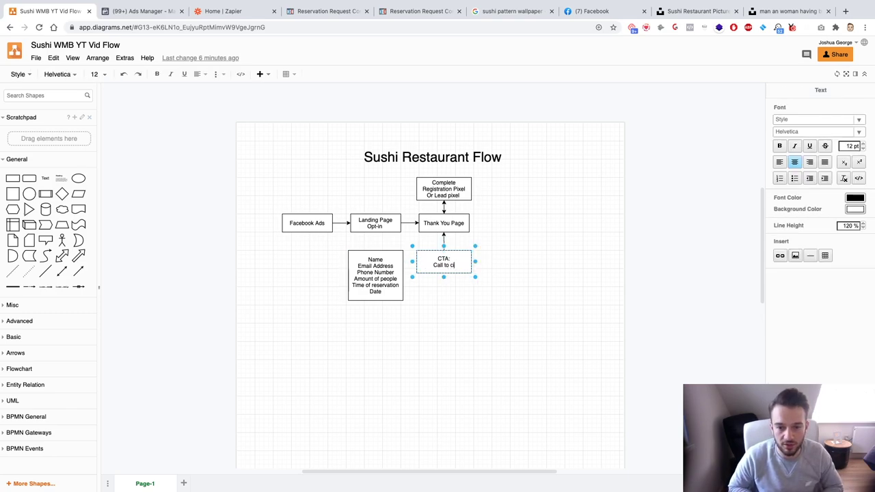
text(onfirm)
click(466, 351)
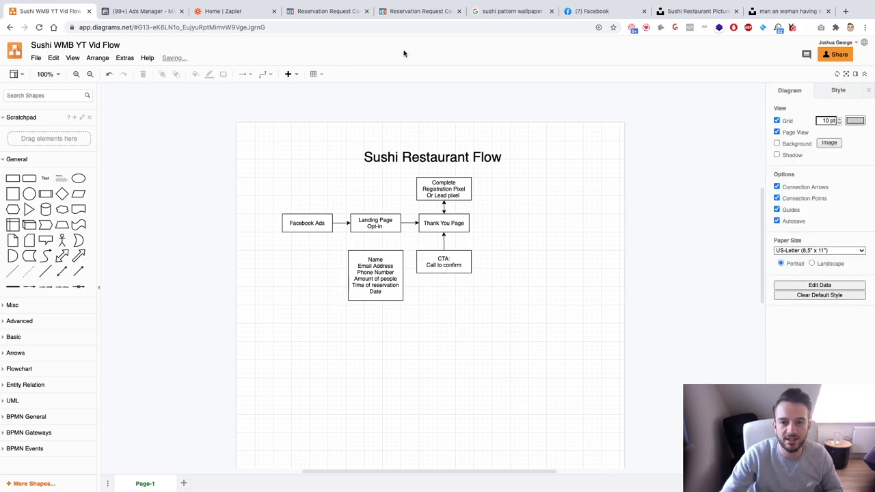
click(599, 12)
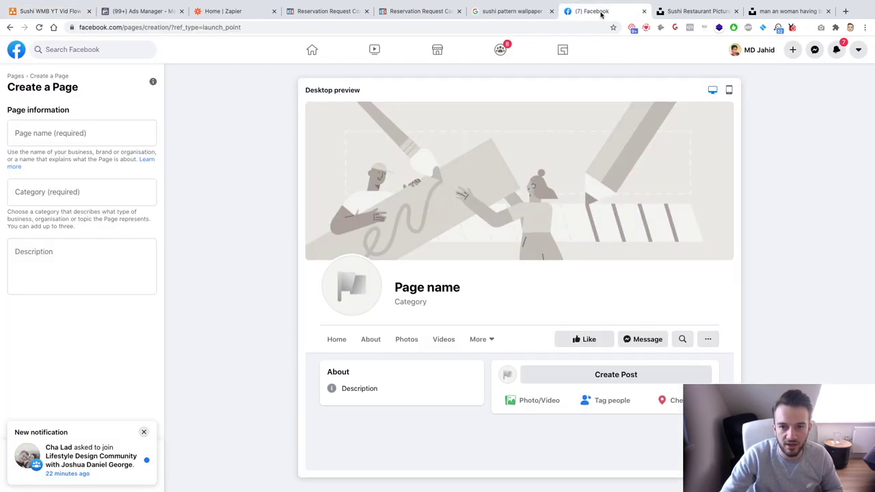
Name the new Facebook page 'All You Can Eat Sushi Amsterdam'.
click(143, 432)
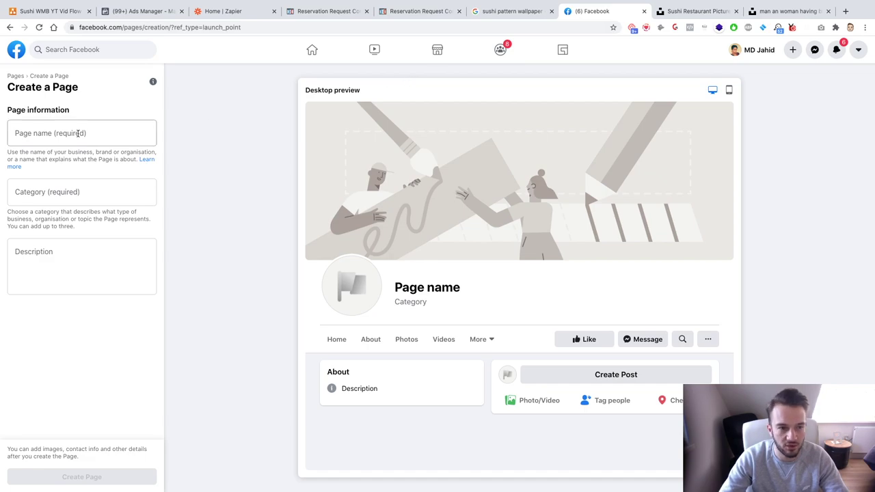
click(122, 135)
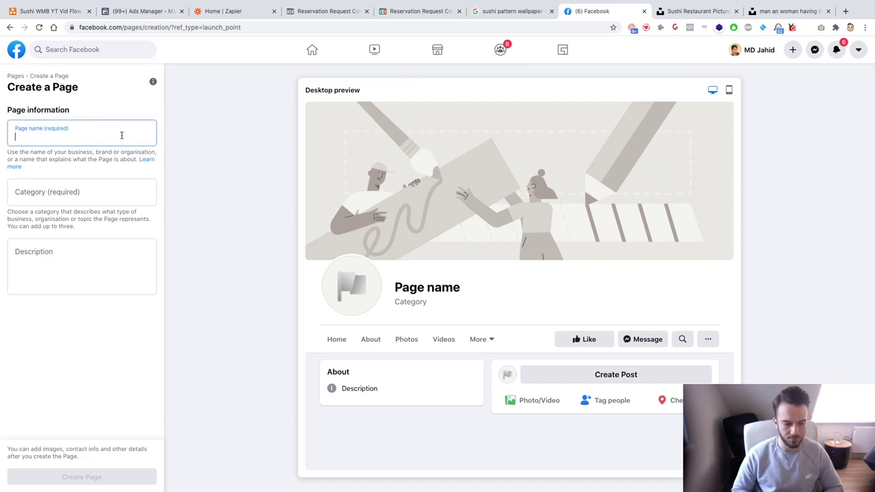
text(All You Can Eat )
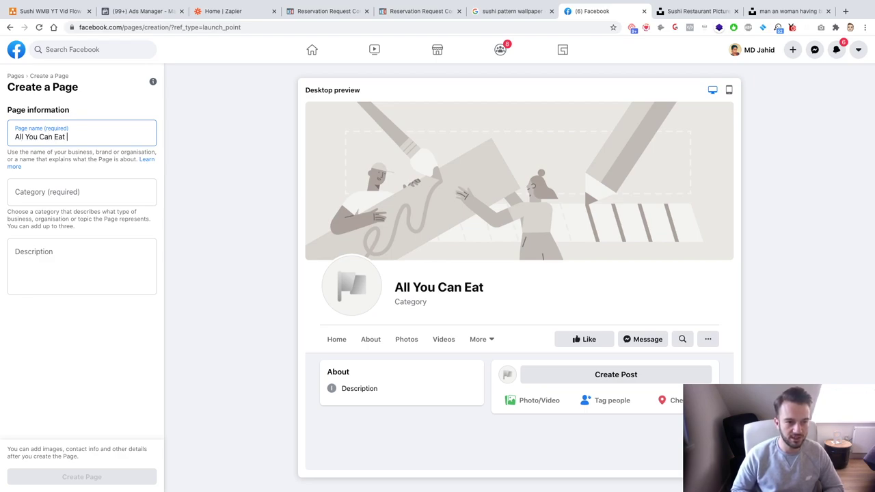
text(Sushi )
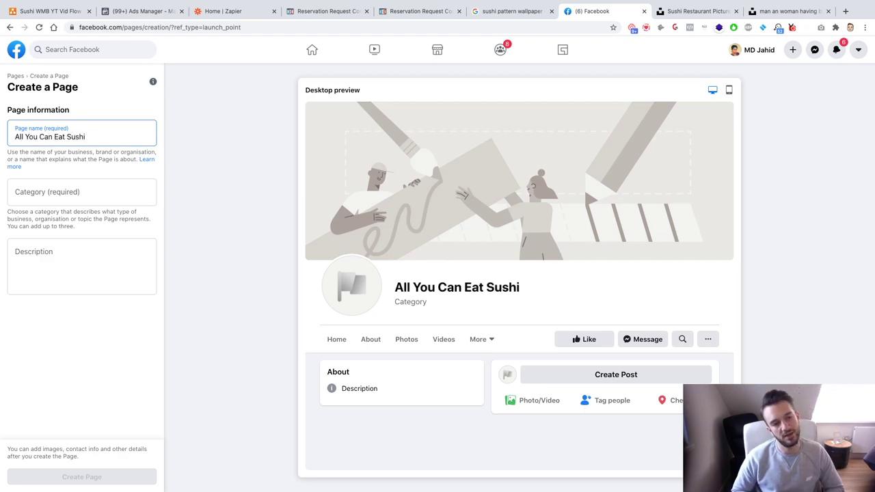
text(Amsterdam)
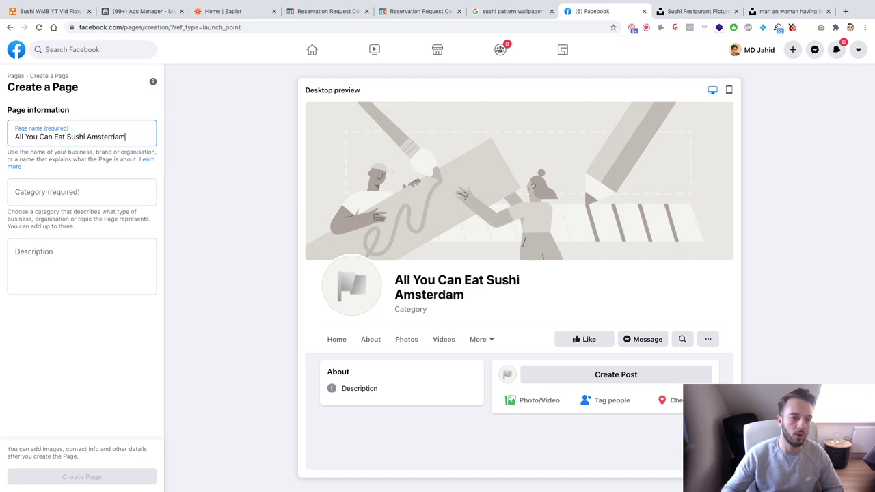
Set the page category to Sushi restaurant, removing the Restaurant tag.
click(88, 196)
click(108, 313)
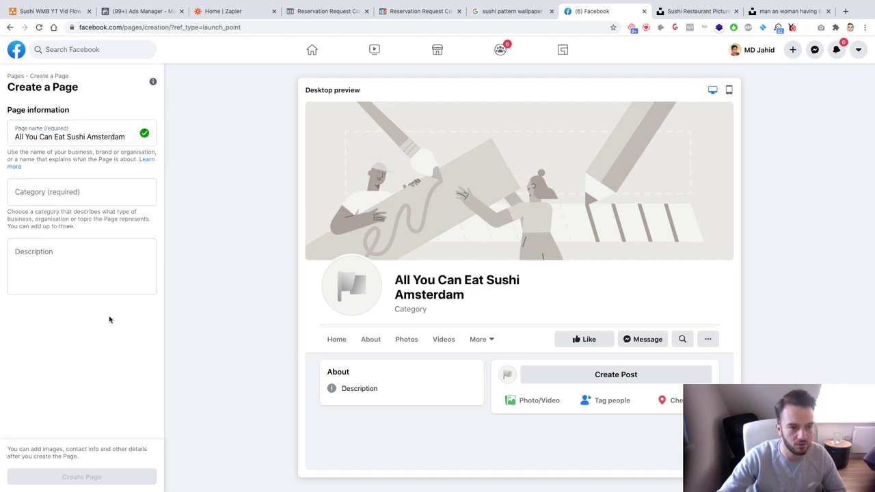
click(67, 199)
text(Rest)
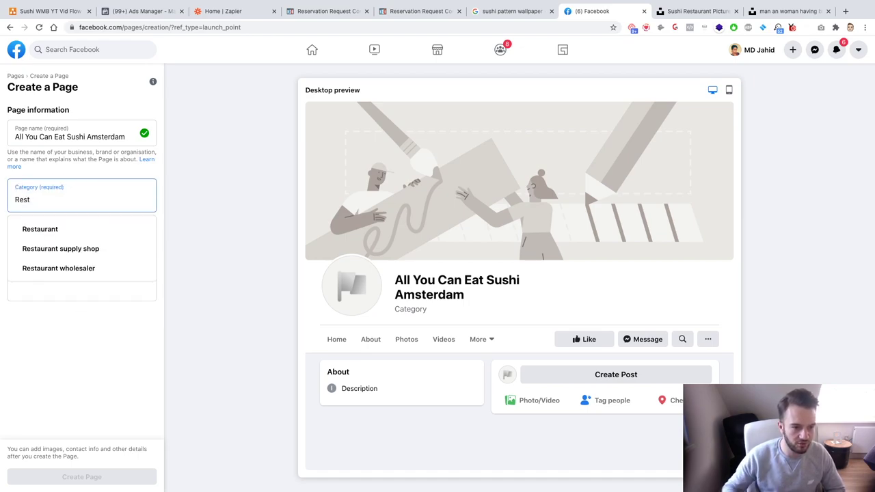
click(63, 231)
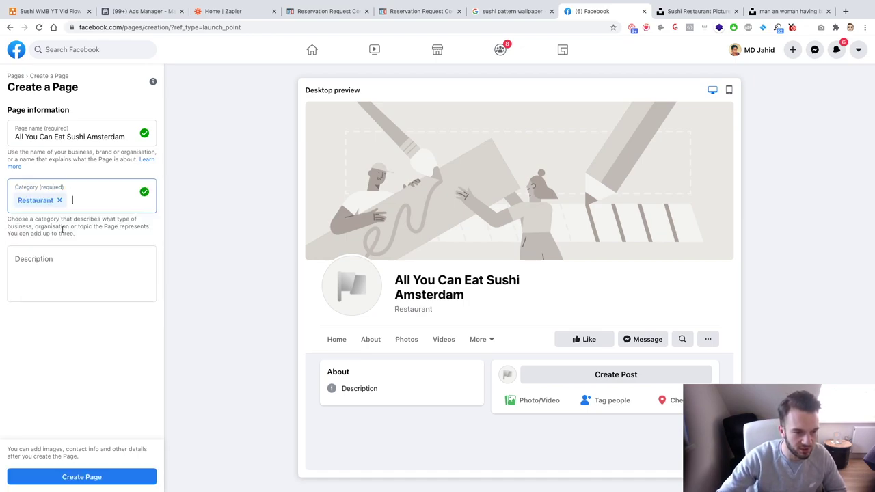
text(Sushi)
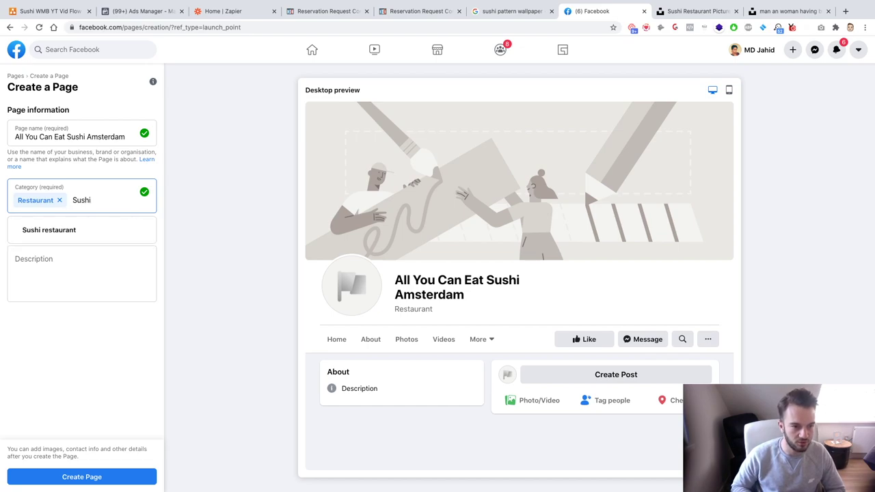
click(62, 234)
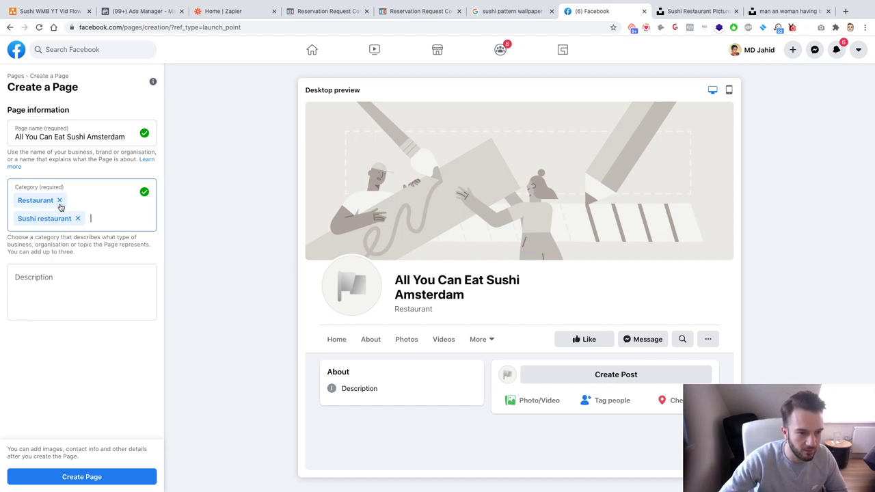
click(59, 199)
click(66, 259)
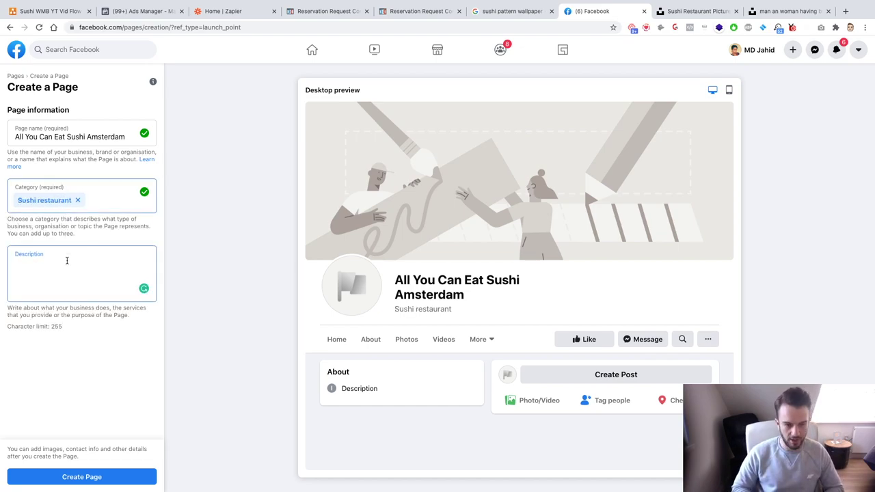
Write the description 'Fresh All You Can Eat Sushi Menu', open 7 days a week, €25 p.p.
text(Fresh All Yo)
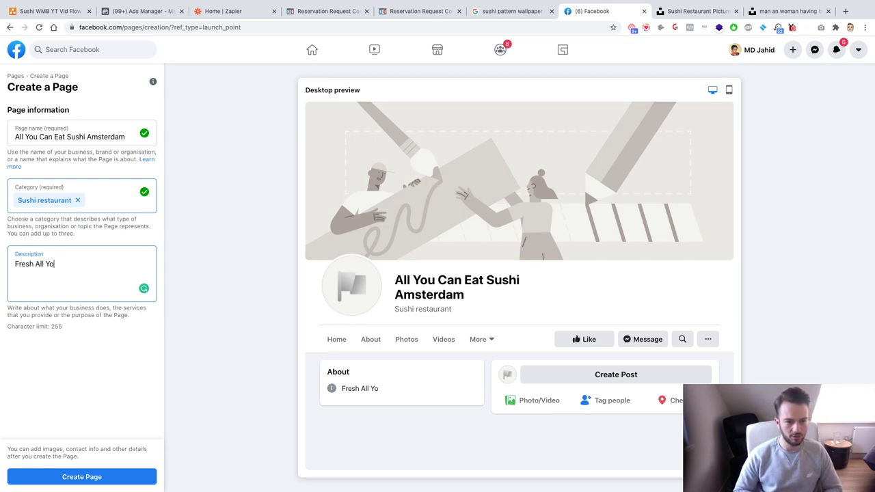
text(u Can Eat Sushi)
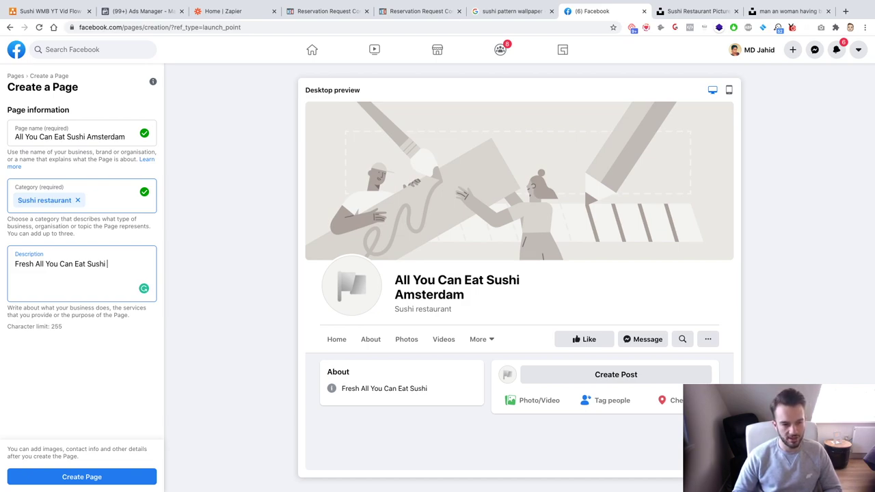
text(Menu)
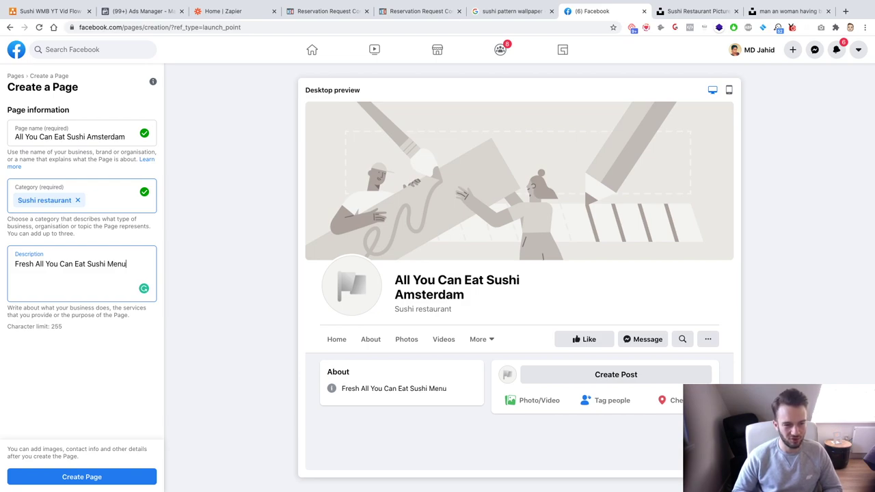
key(Return)
text(Ope)
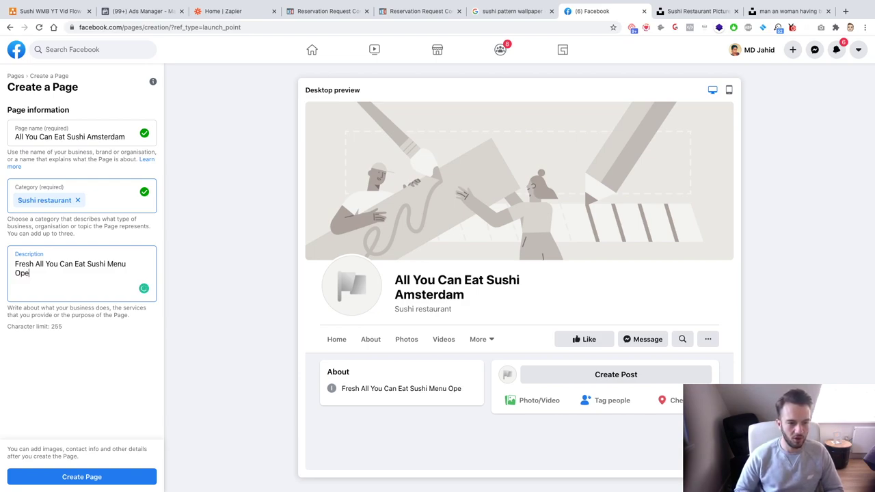
text(n 7 days a)
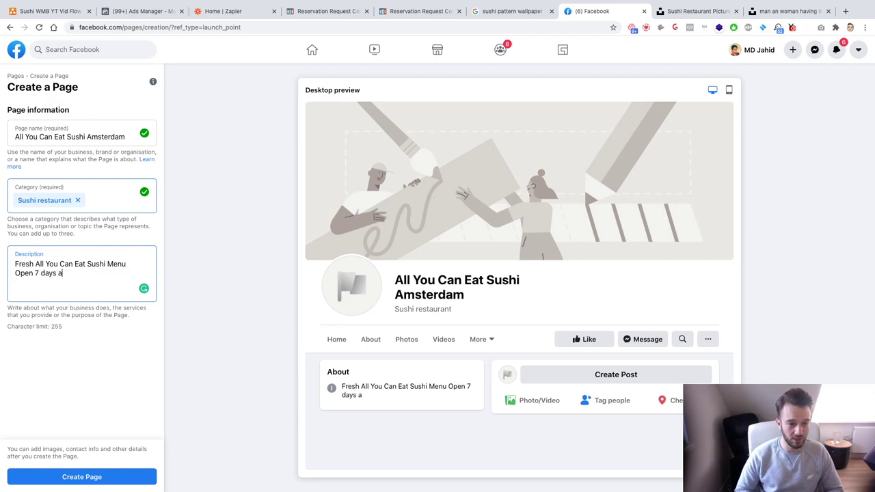
text( week )
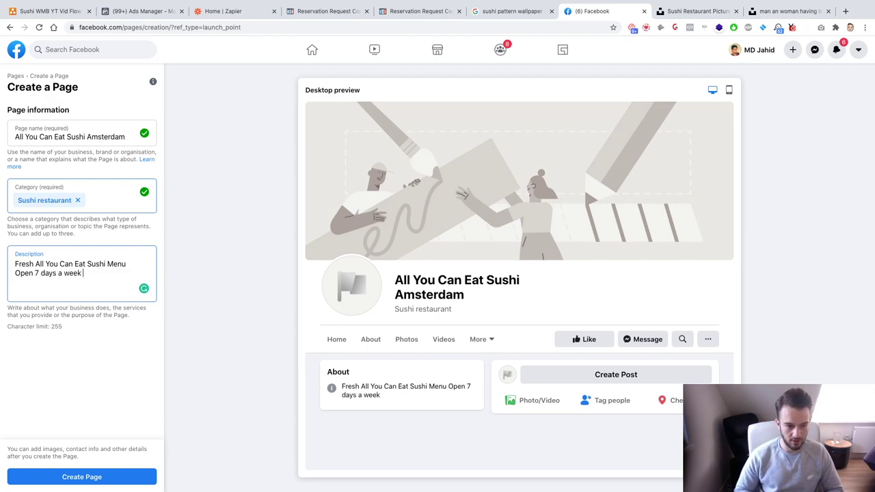
text(Mon)
key(BackSpace)
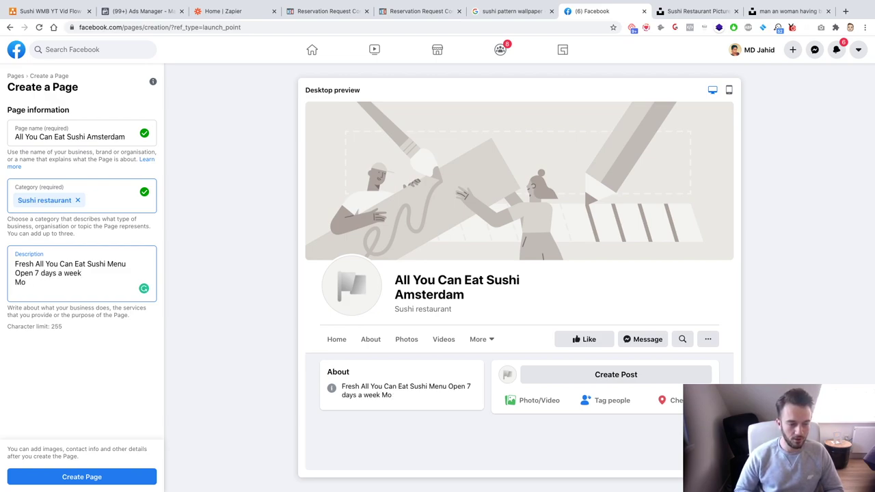
text(-Fri)
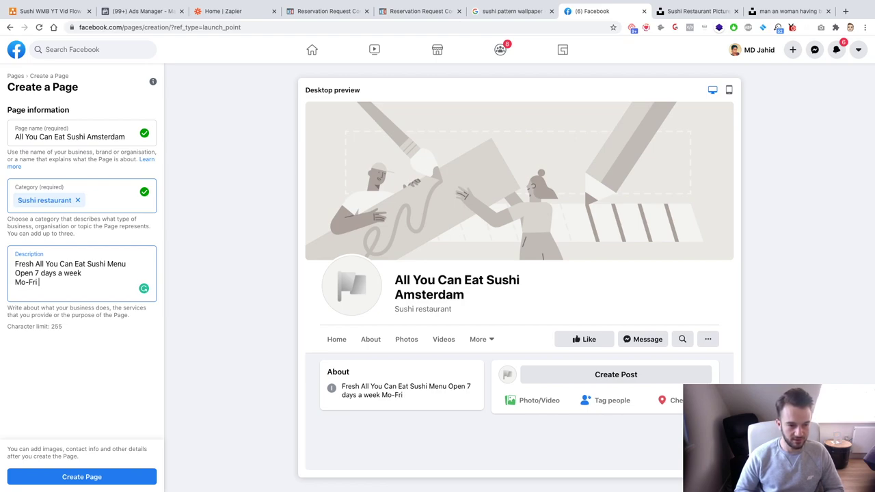
text( 2)
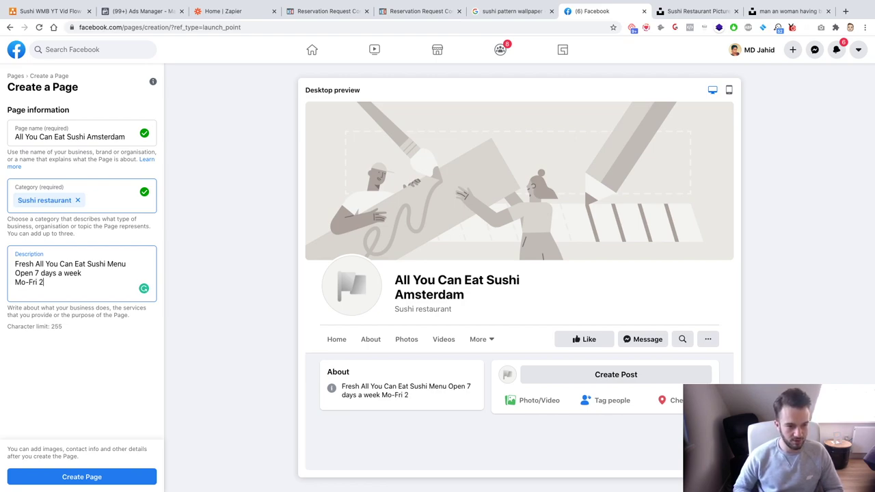
key(BackSpace)
text(£25)
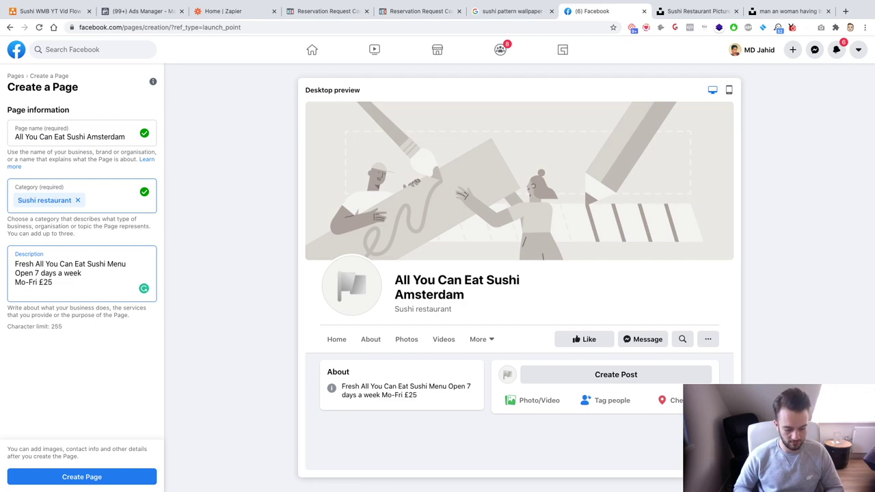
key(BackSpace)
key(BackSpace)
key(BackSpace)
text(€25)
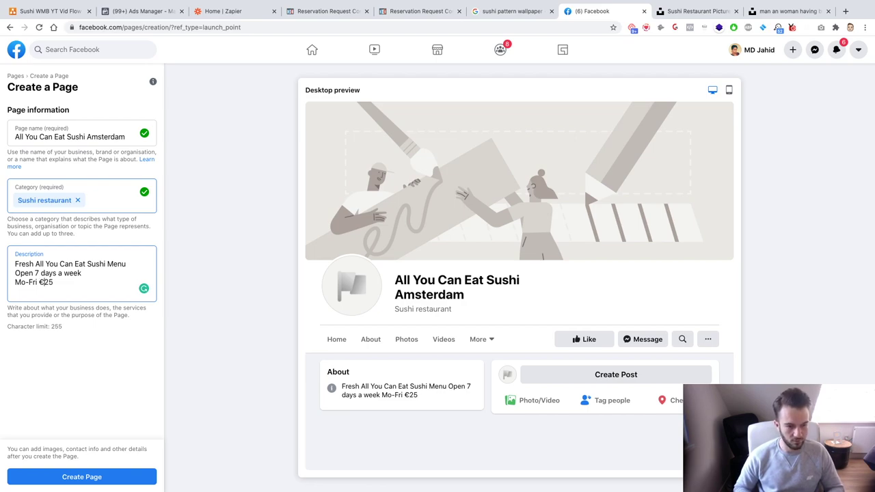
text( p)
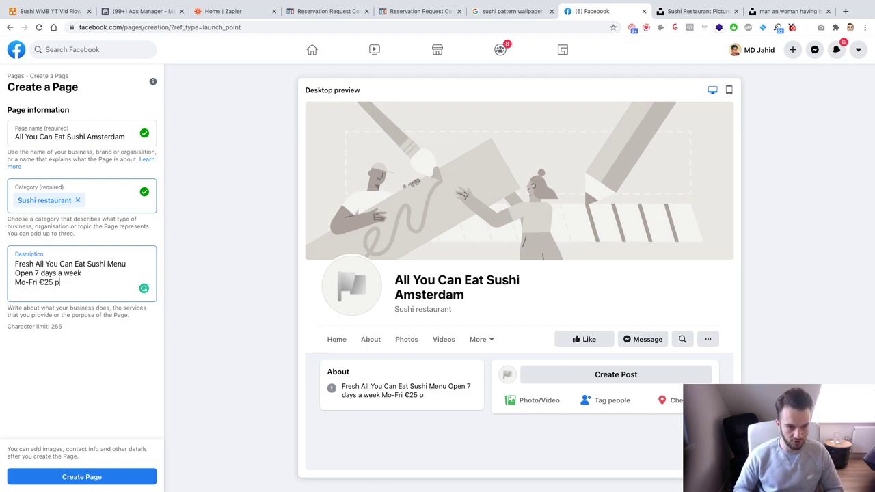
text(.p)
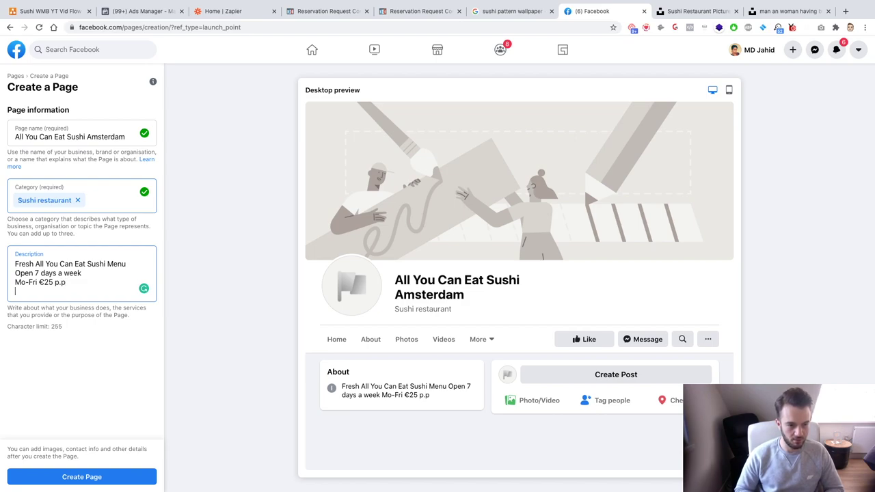
Change the weekday range to Mo-Thu €25 p.p and add Fr-Su €27,50 p.p.
click(15, 281)
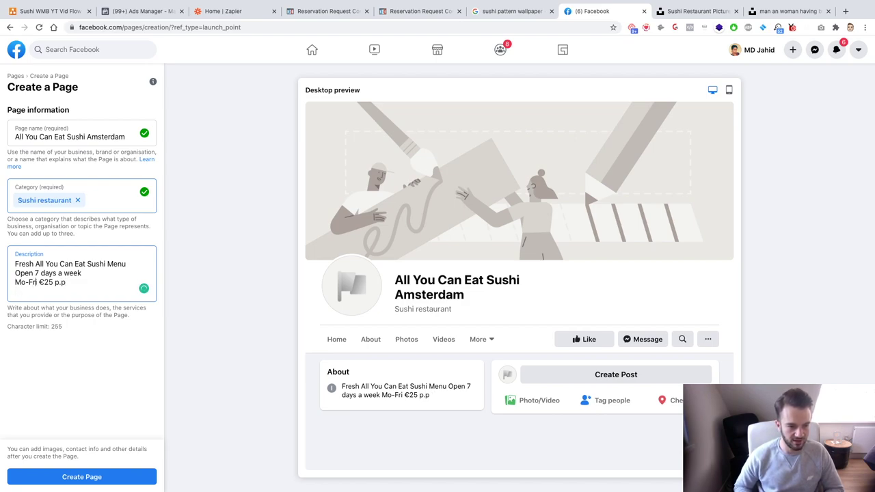
key(BackSpace)
key(BackSpace)
key(BackSpace)
text(T)
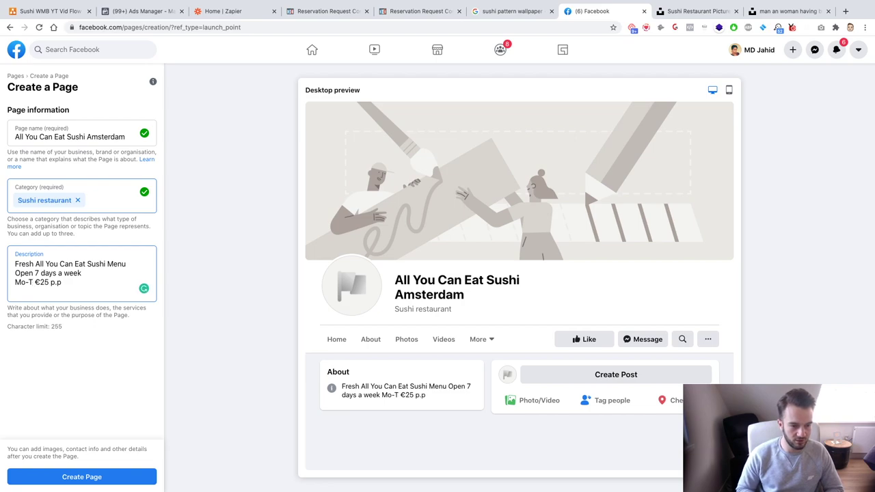
text(hu €25 p.p )
text(Fr)
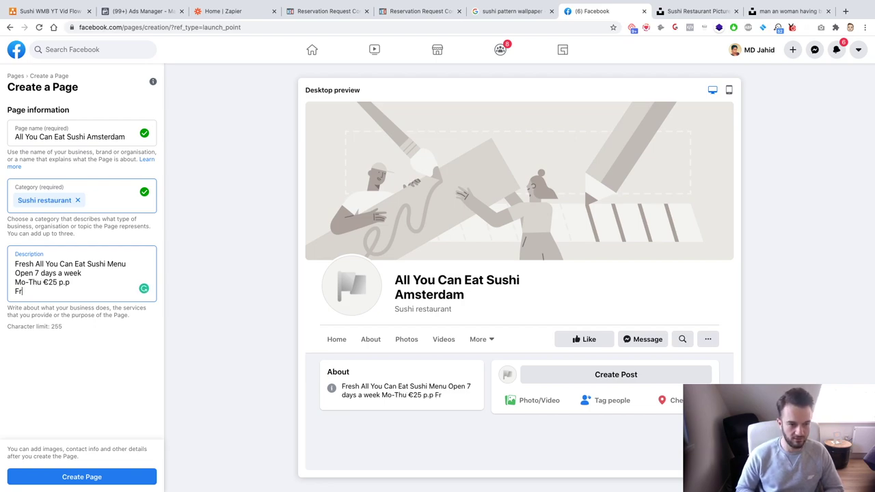
text(-Su)
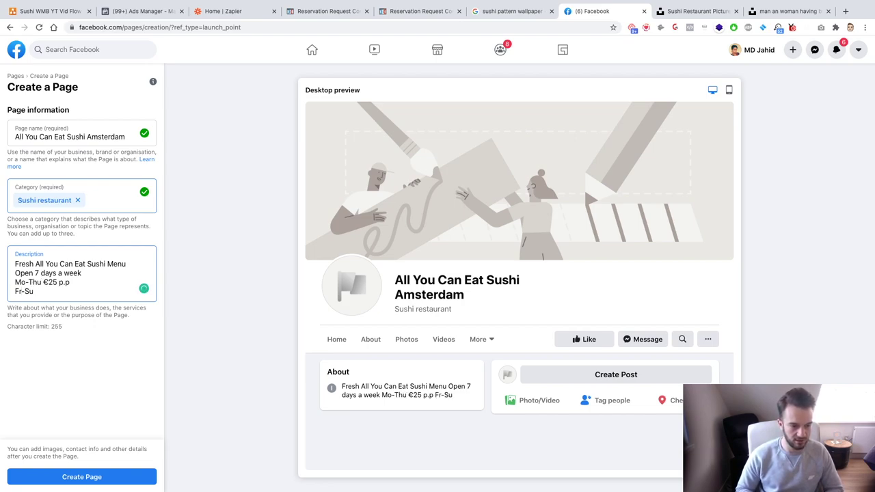
text( €2)
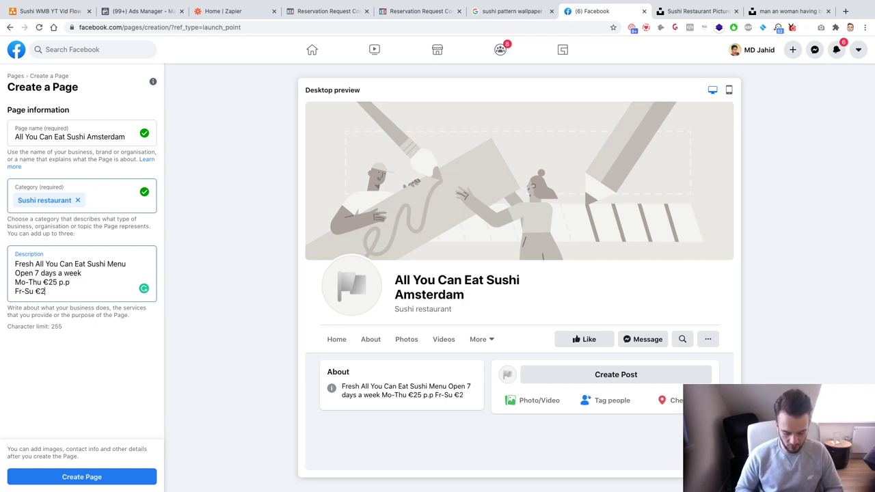
text(7,50 p.p.)
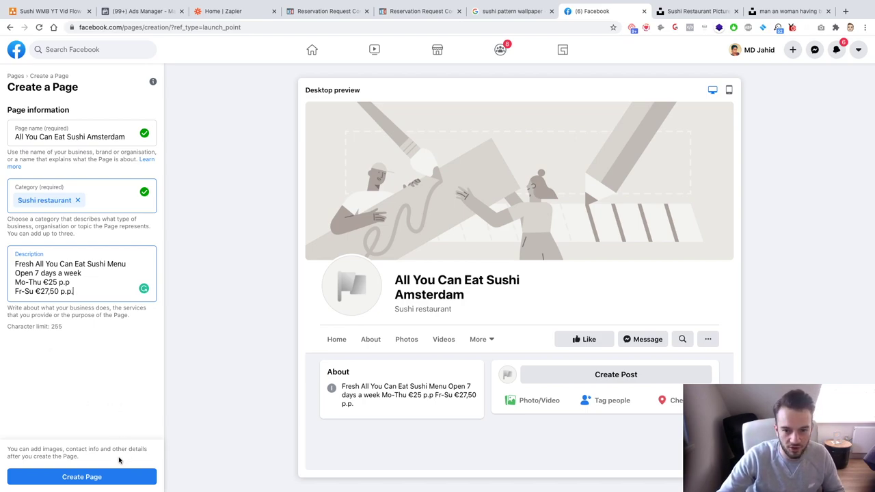
click(217, 351)
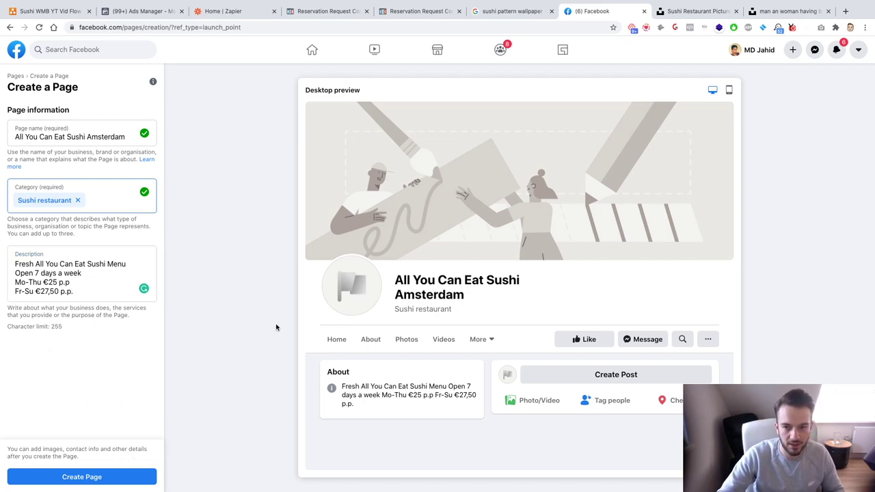
Create the page and set the sushi-roll logo PNG from Desktop as its profile picture.
click(95, 477)
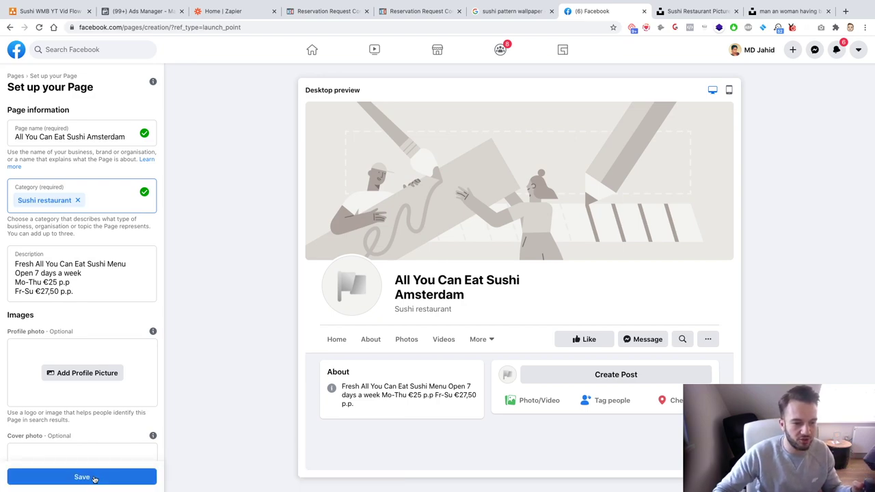
click(113, 373)
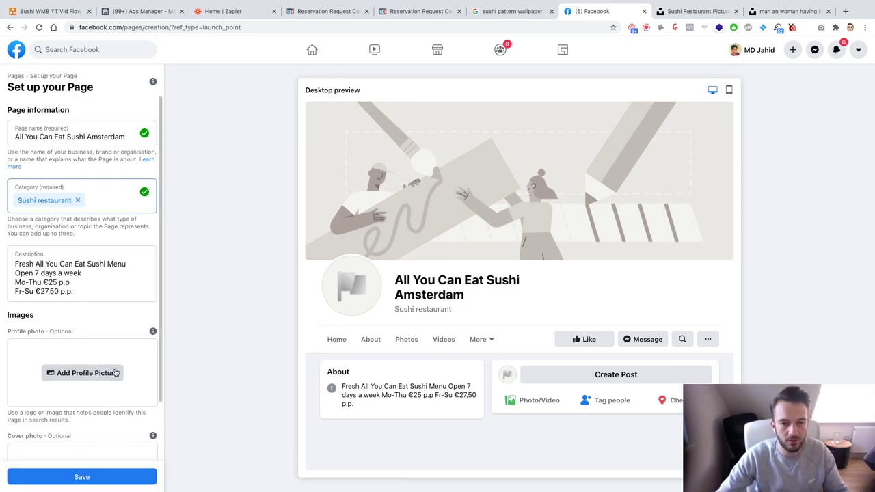
click(366, 44)
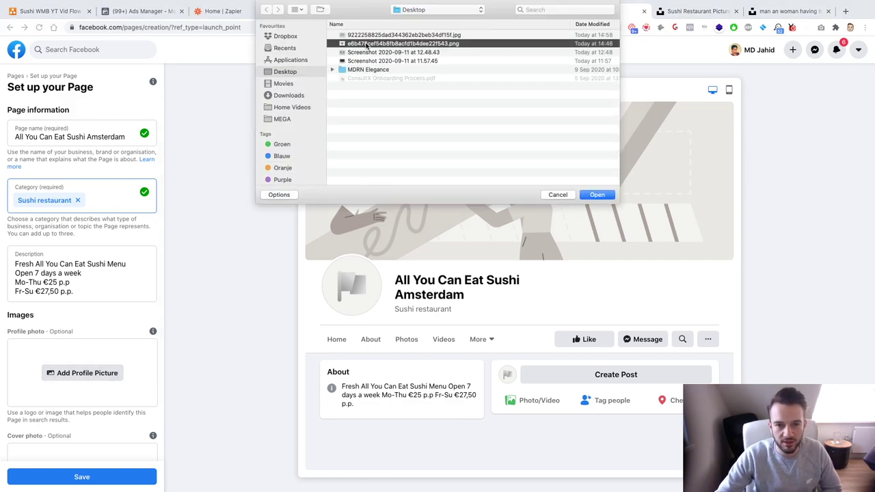
key(space)
key(space)
double_click(366, 44)
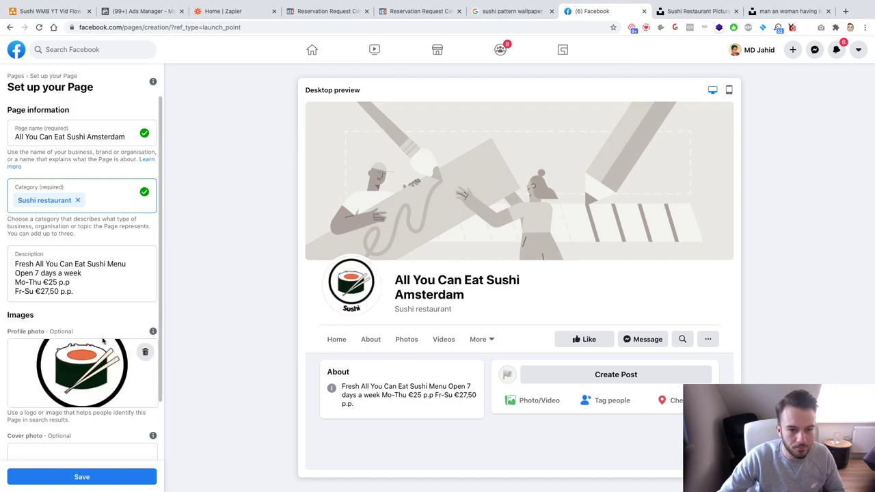
scroll(101, 324, down, 2)
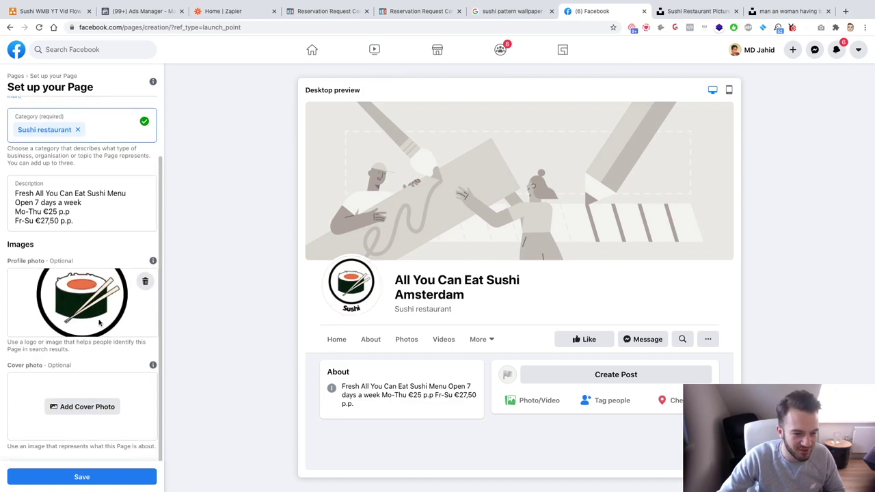
click(683, 11)
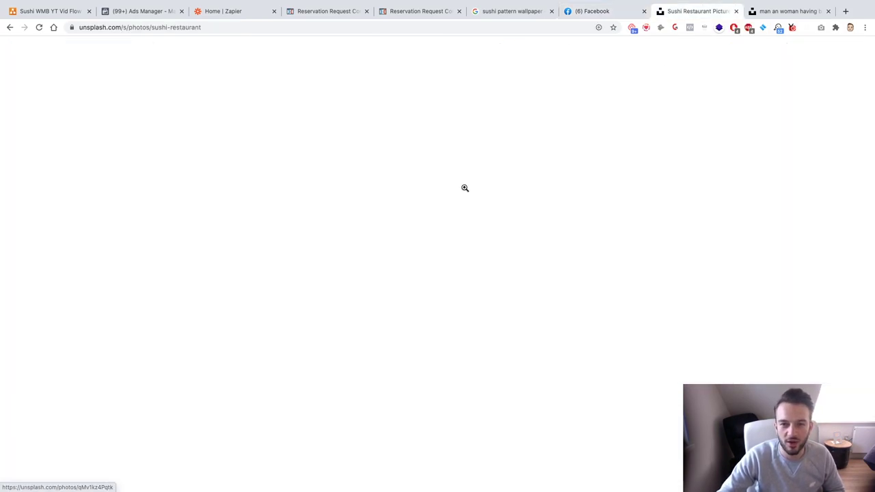
Download the Sushi House storefront photo from the Unsplash sushi restaurant results.
scroll(476, 140, down, 10)
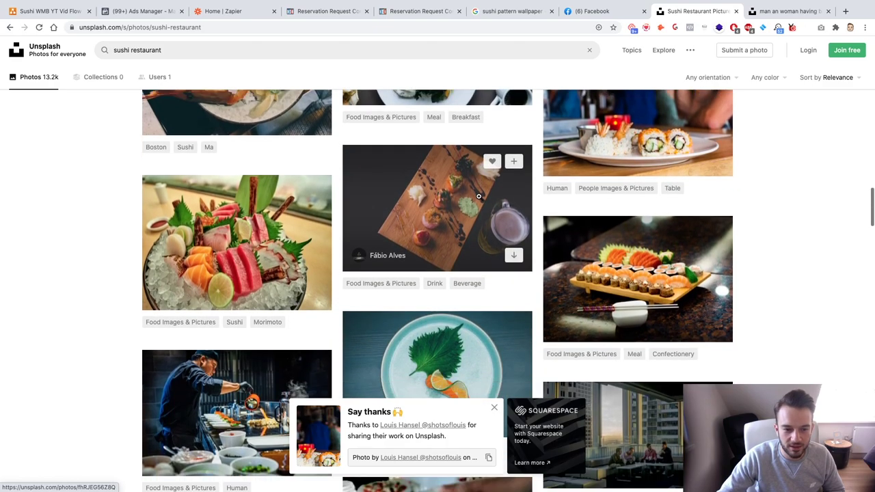
scroll(478, 196, up, 10)
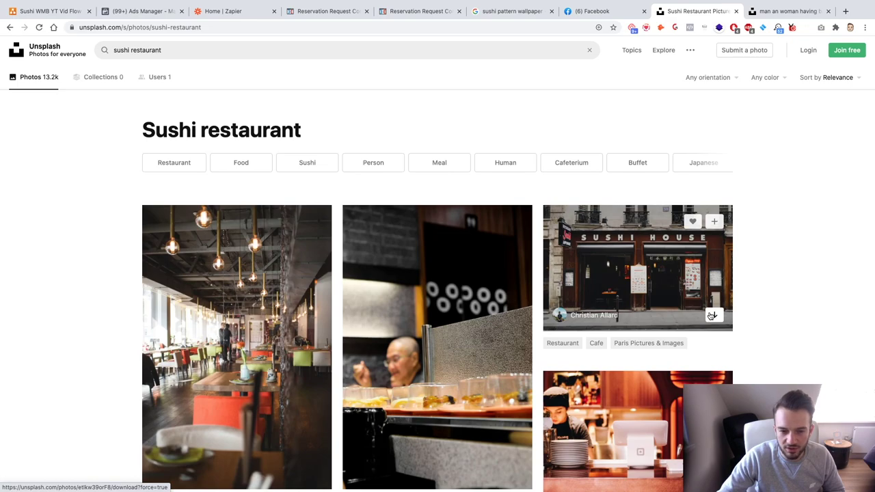
click(711, 315)
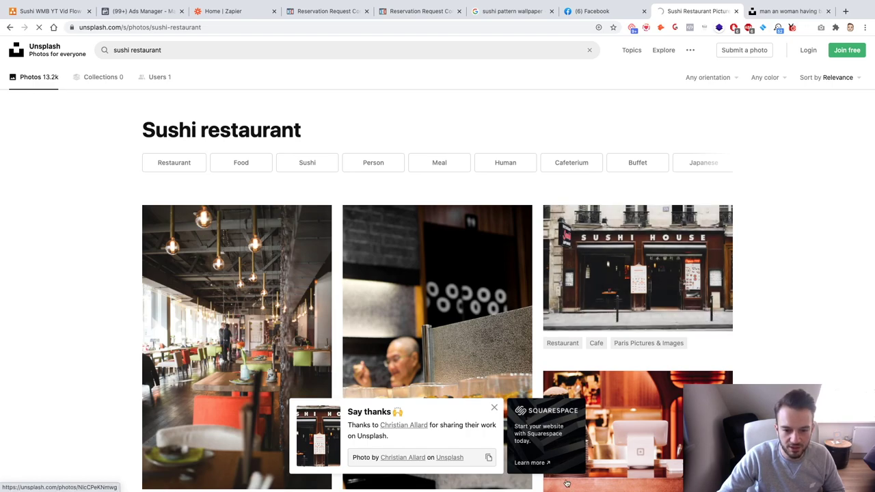
mouse_move(536, 484)
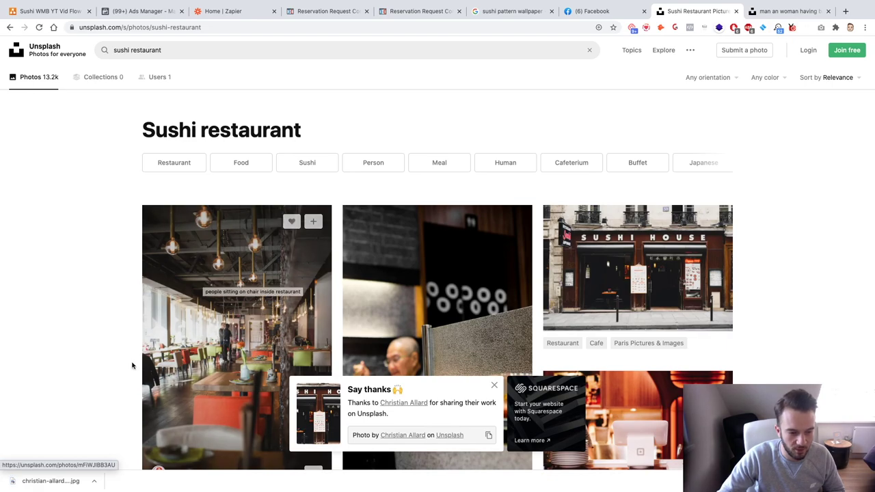
click(613, 13)
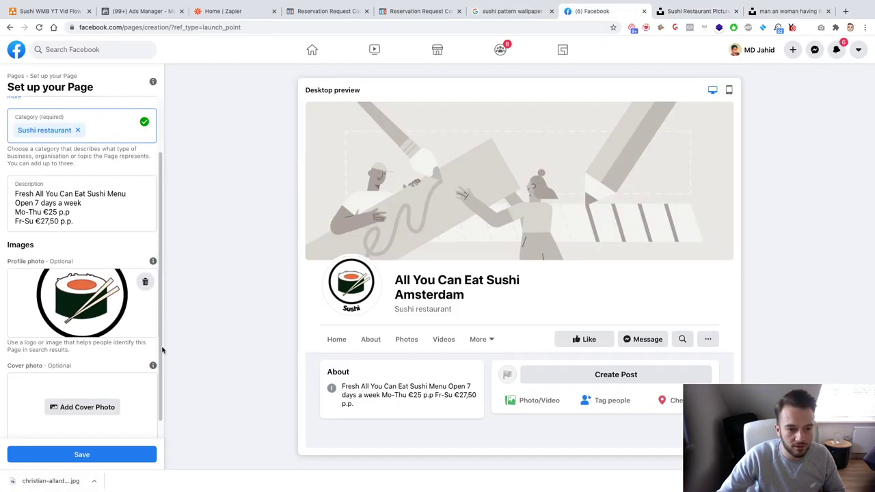
Set the downloaded christian-allard Sushi House photo as cover, reposition it, and save.
click(86, 410)
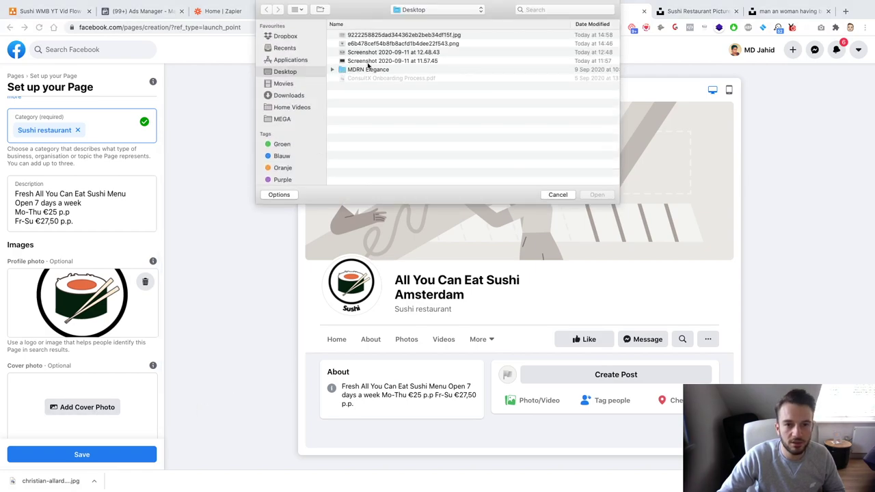
click(288, 95)
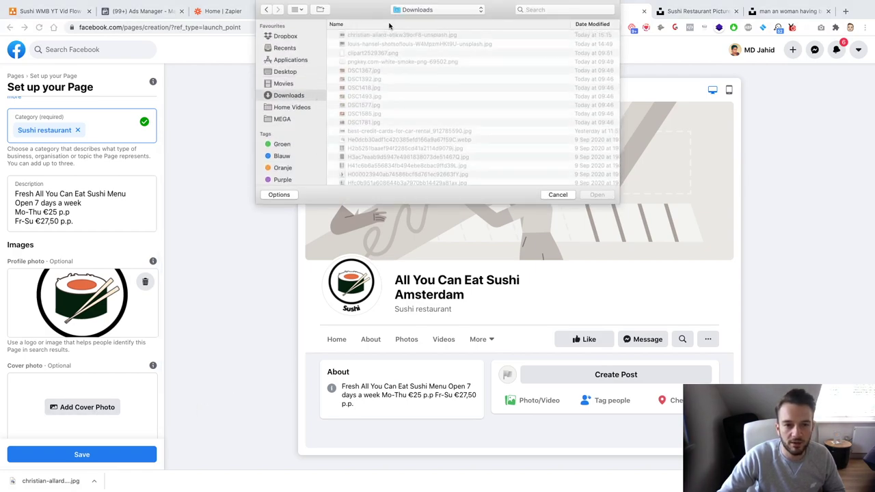
click(380, 35)
click(597, 195)
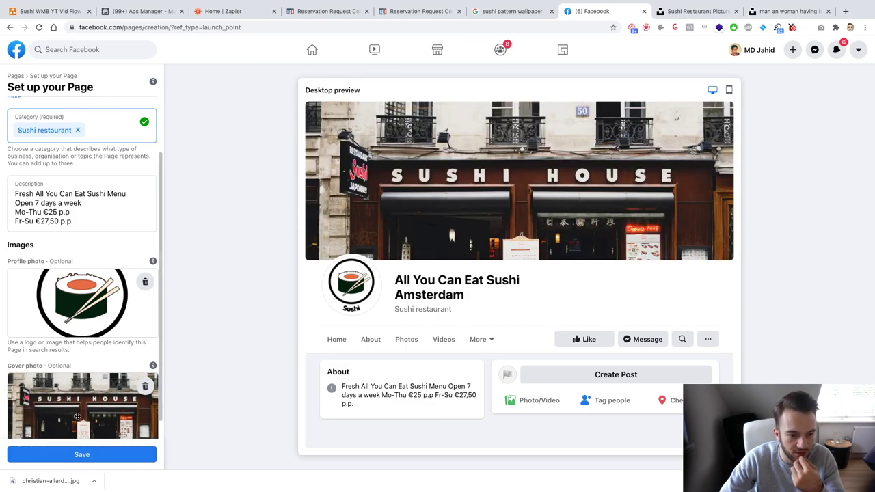
drag(77, 421, 66, 406)
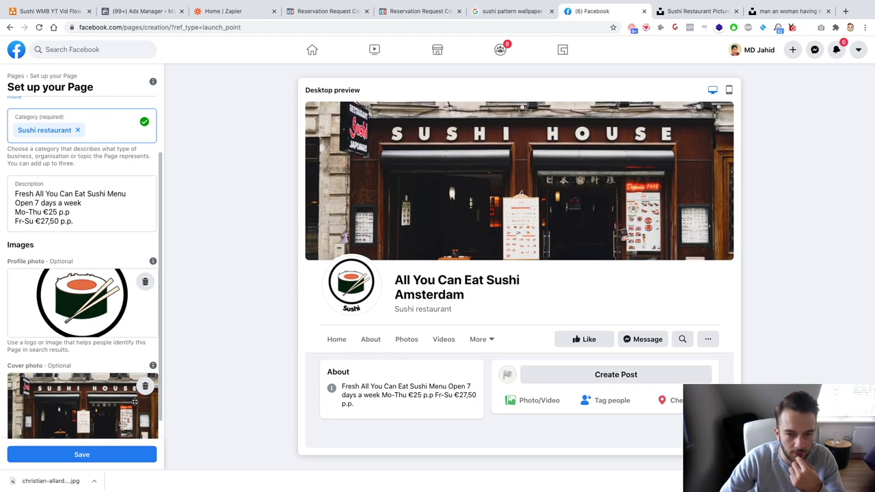
click(110, 454)
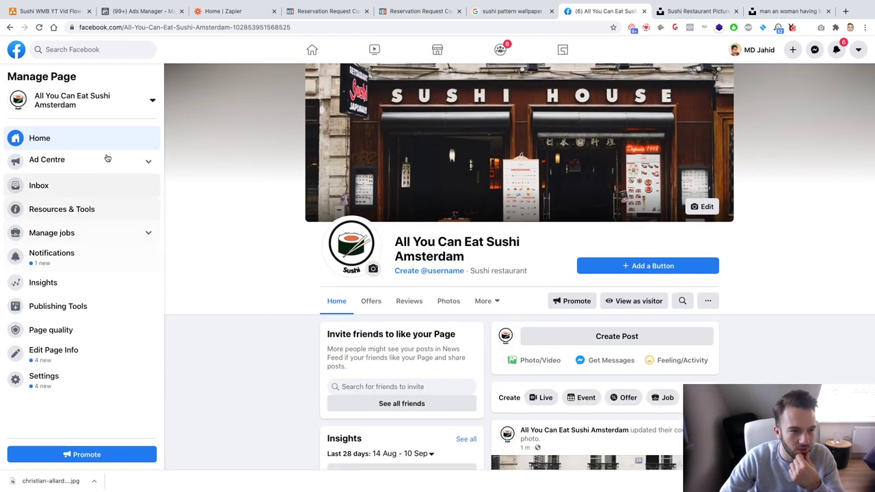
Review the sushi page, close the sushi pattern wallpaper search, and return to the thank-you page.
scroll(259, 353, down, 10)
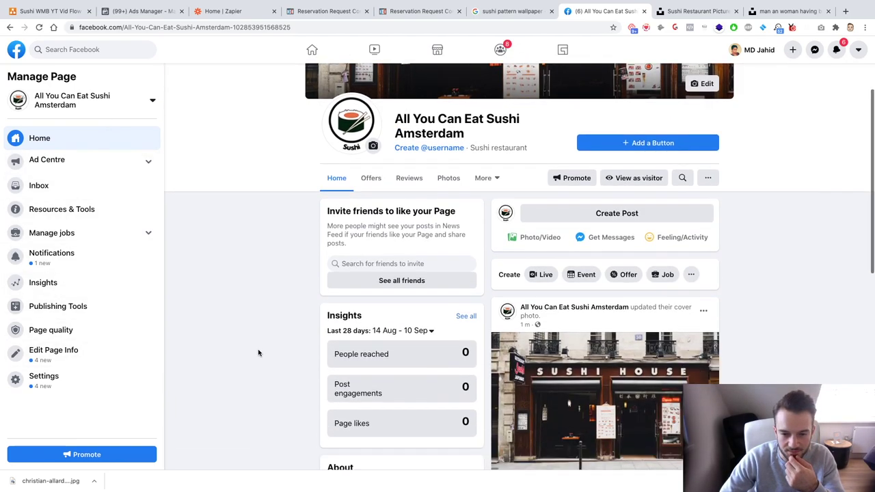
scroll(259, 352, up, 10)
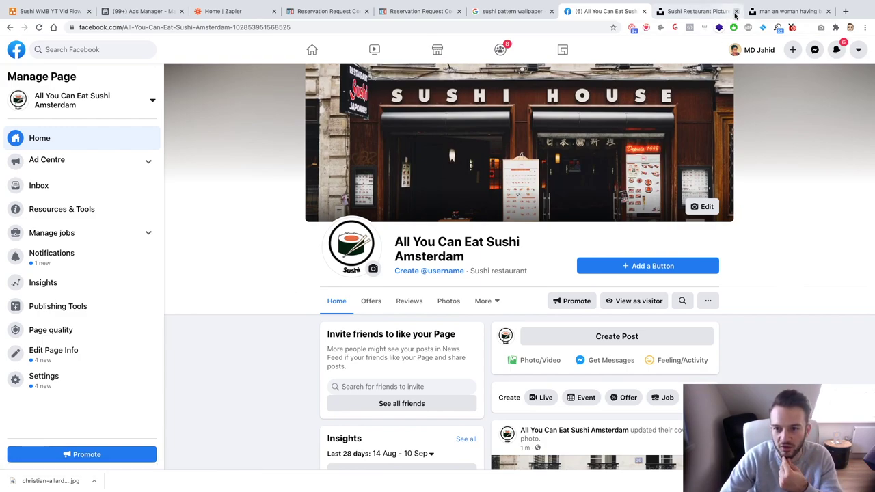
click(511, 11)
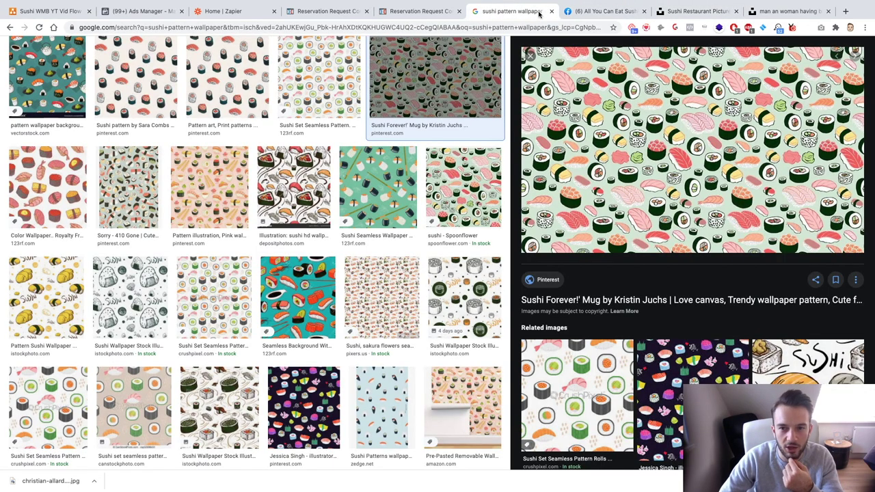
click(551, 10)
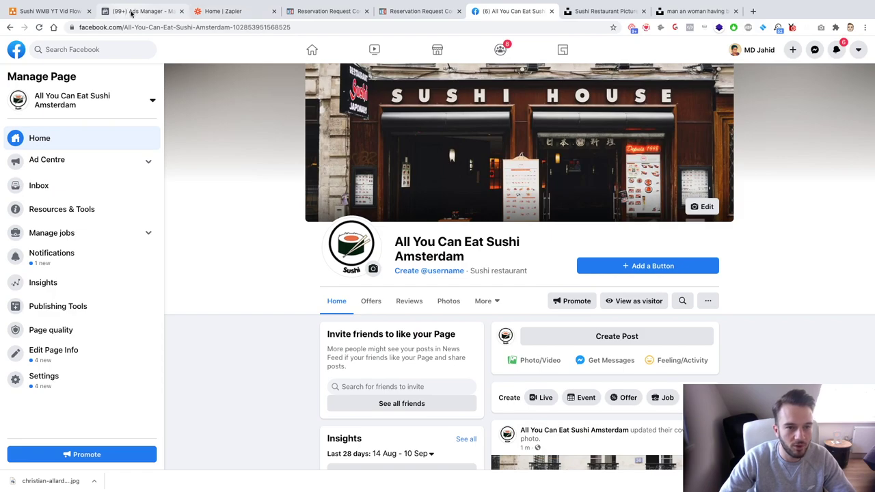
click(410, 11)
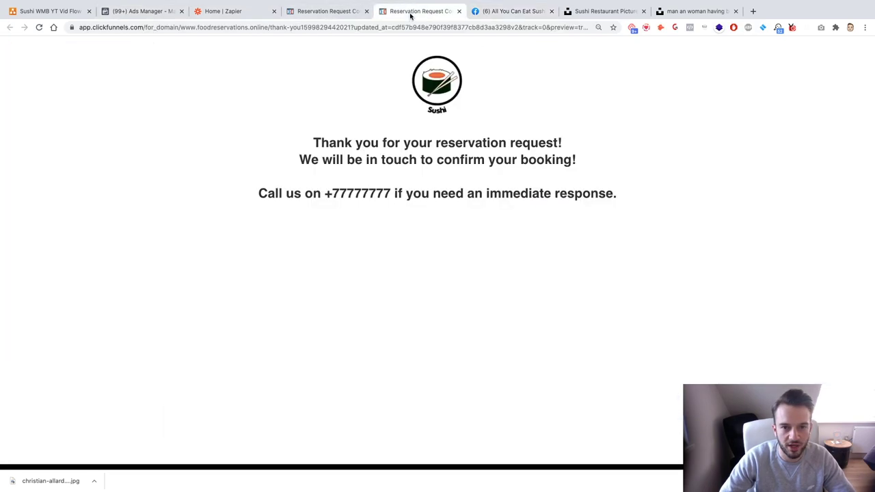
Save the thank-you page and open the WMB Campaign funnel settings.
click(307, 12)
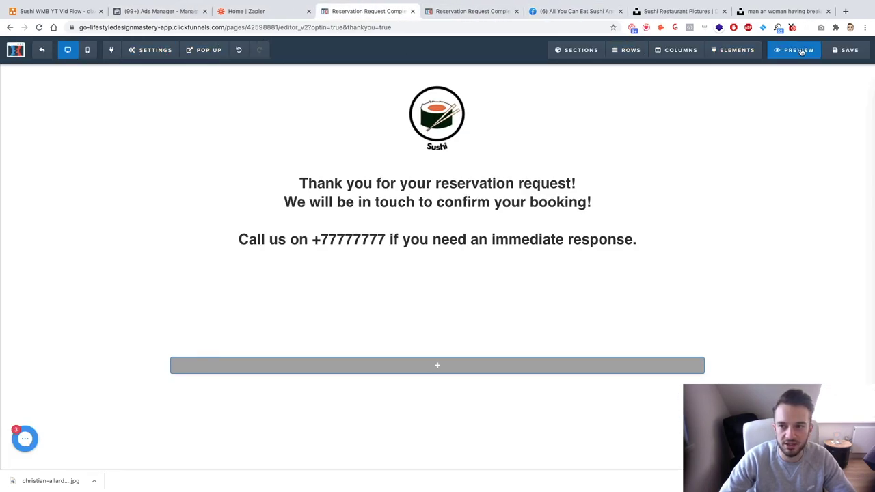
click(849, 55)
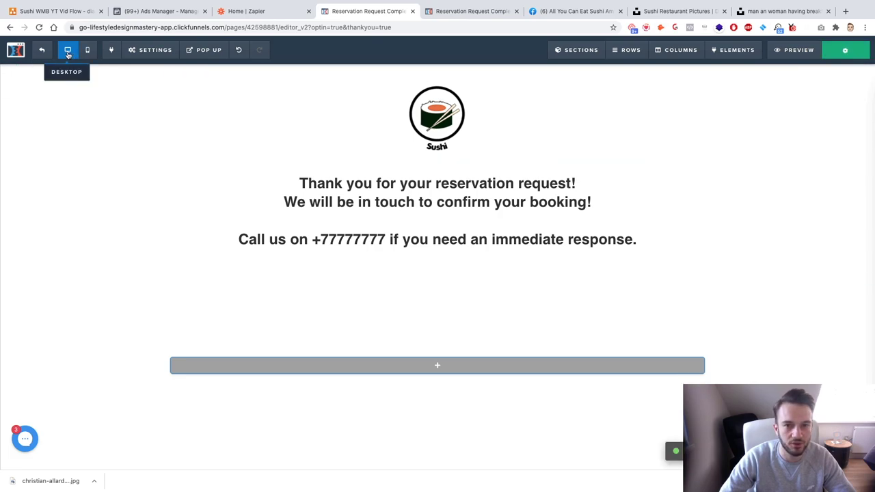
click(42, 53)
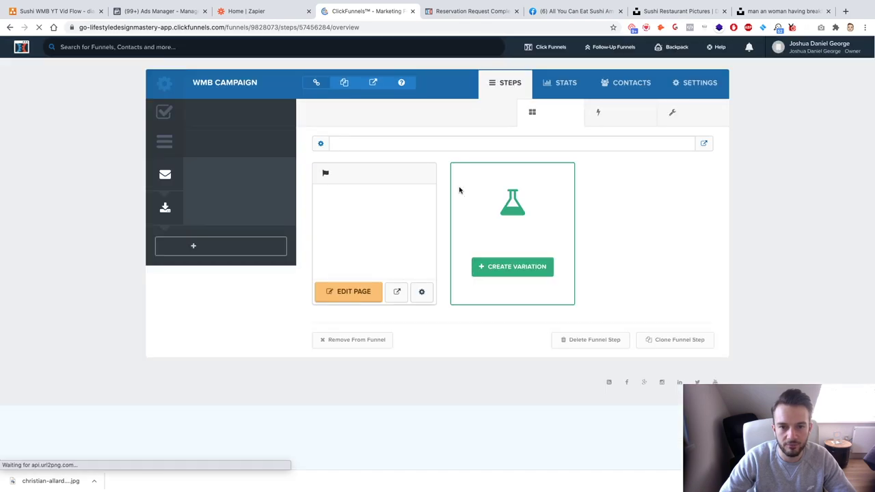
click(676, 87)
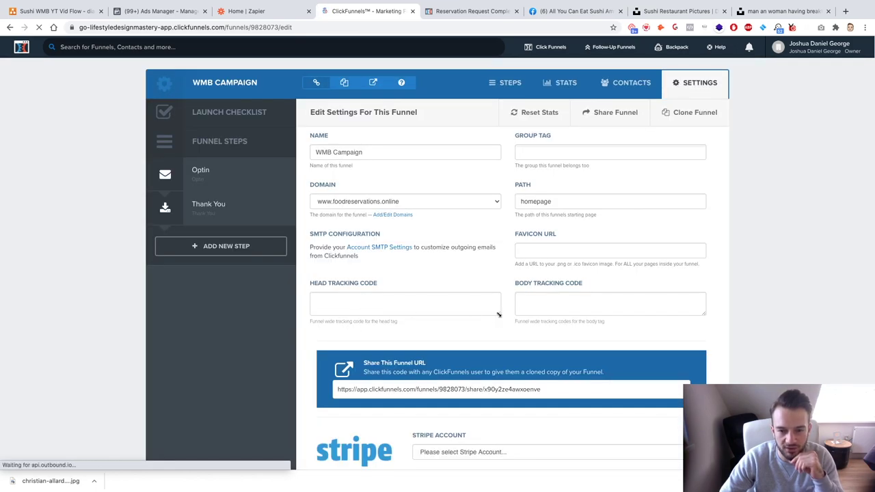
Enlarge the Head Tracking Code box and select the Facebook Pixel code in Notes.
drag(506, 452, 495, 402)
mouse_move(478, 489)
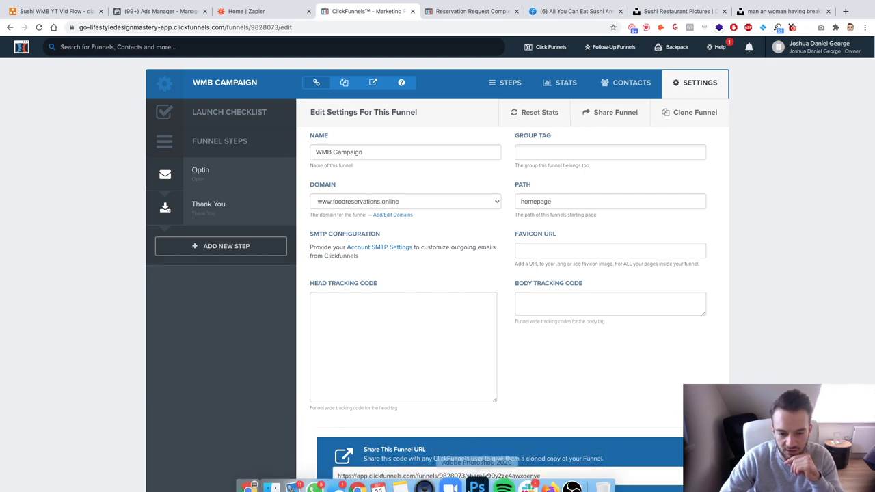
right_click(412, 487)
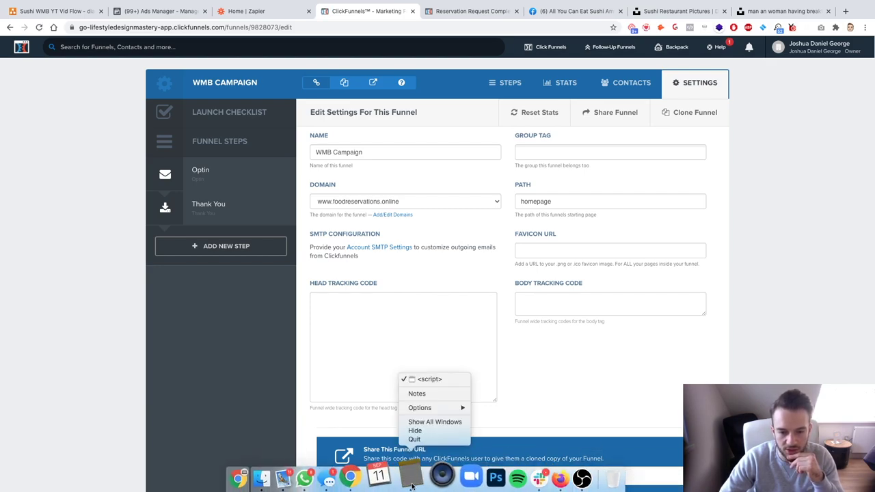
click(429, 383)
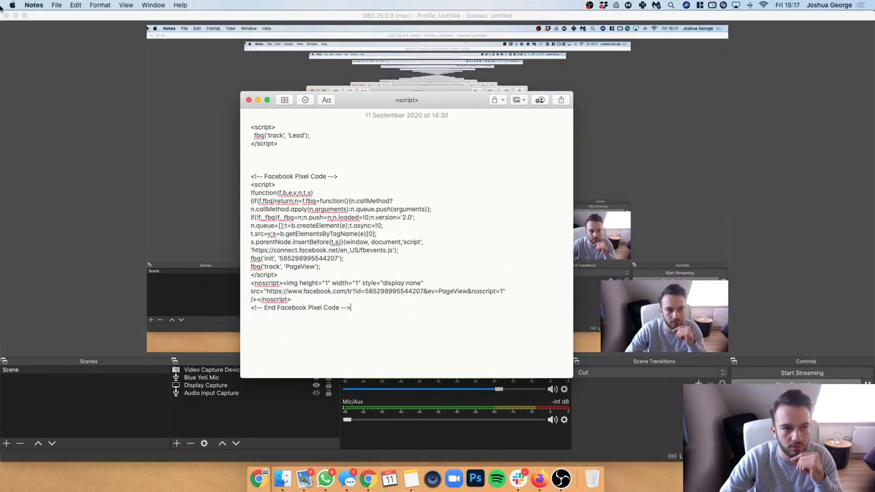
click(14, 15)
drag(351, 307, 245, 176)
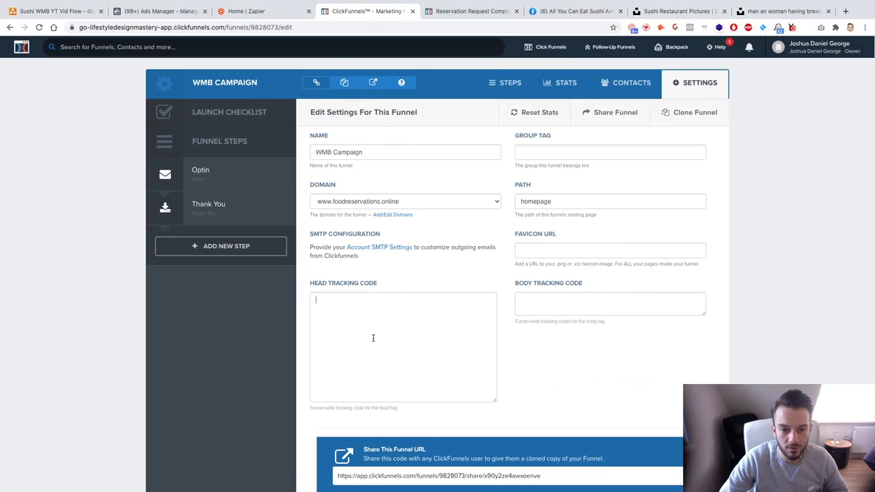
Paste the Facebook Pixel code into Head Tracking Code and save the funnel settings.
key(super+v)
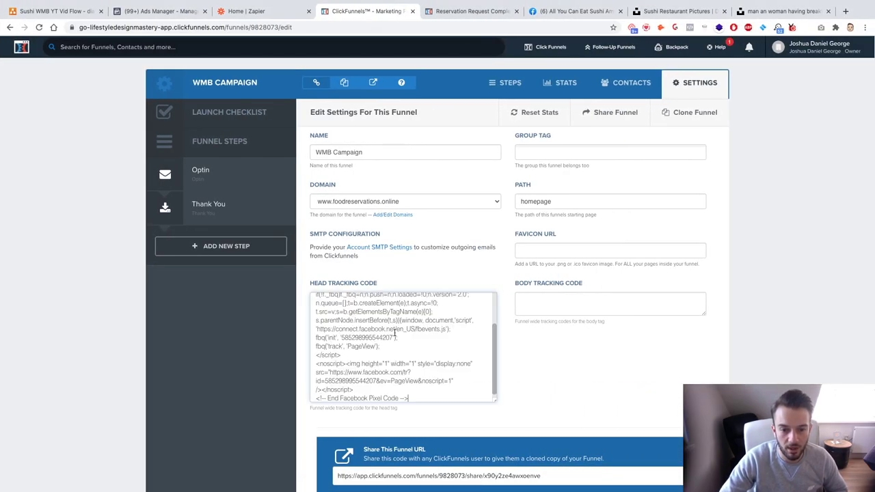
scroll(373, 338, down, 3)
scroll(427, 231, down, 15)
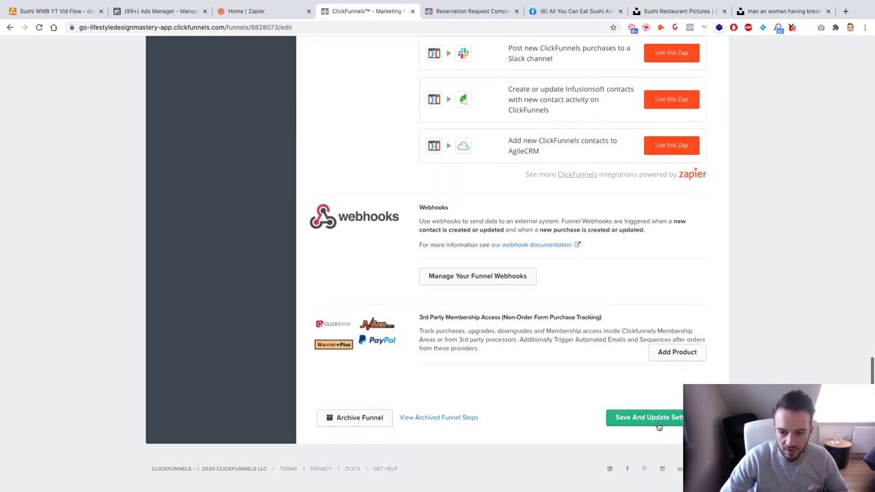
click(653, 418)
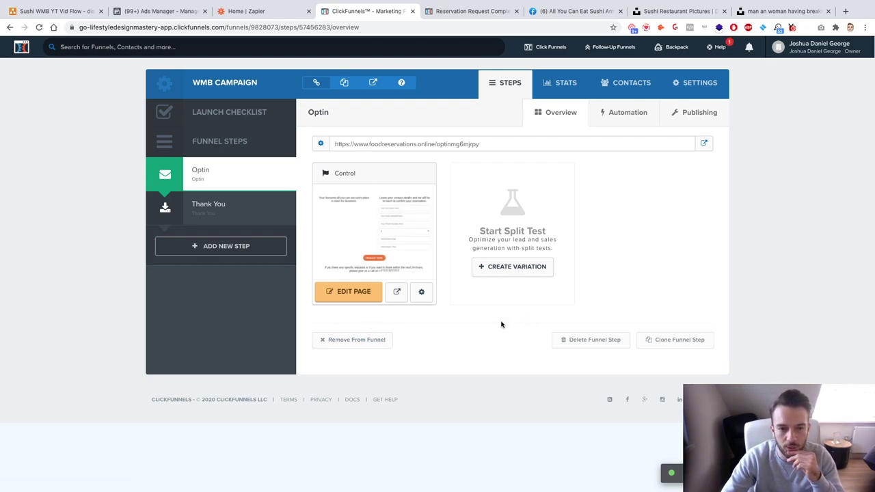
Open the Thank You step's page editor at its Tracking Code settings.
click(214, 219)
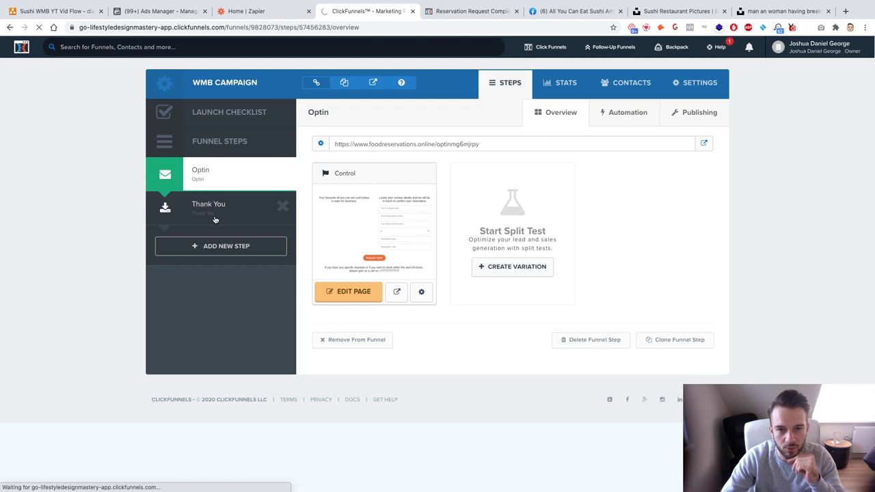
click(366, 302)
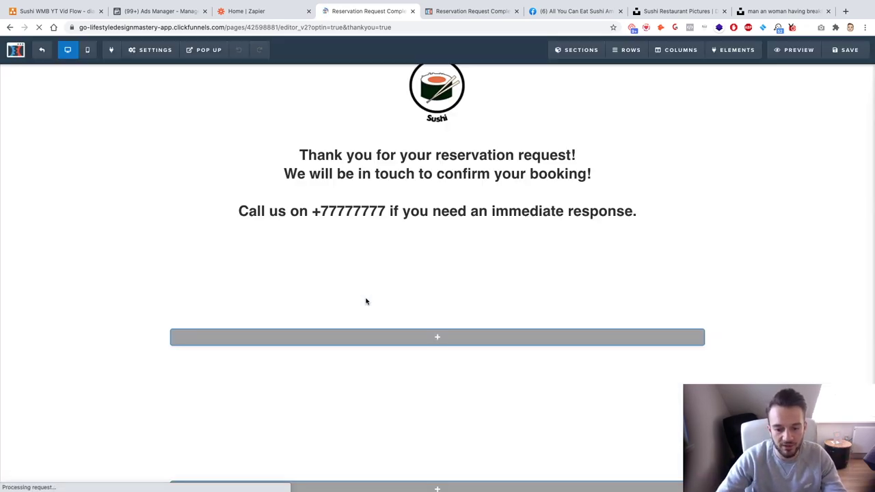
mouse_move(133, 53)
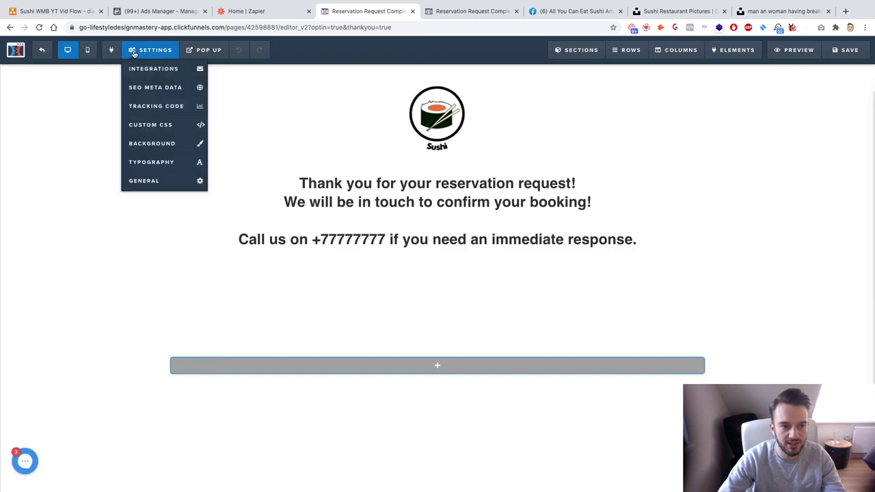
click(146, 108)
Paste the three-line Lead script from Notes into the Header Code and save the page.
key(ctrl+Left)
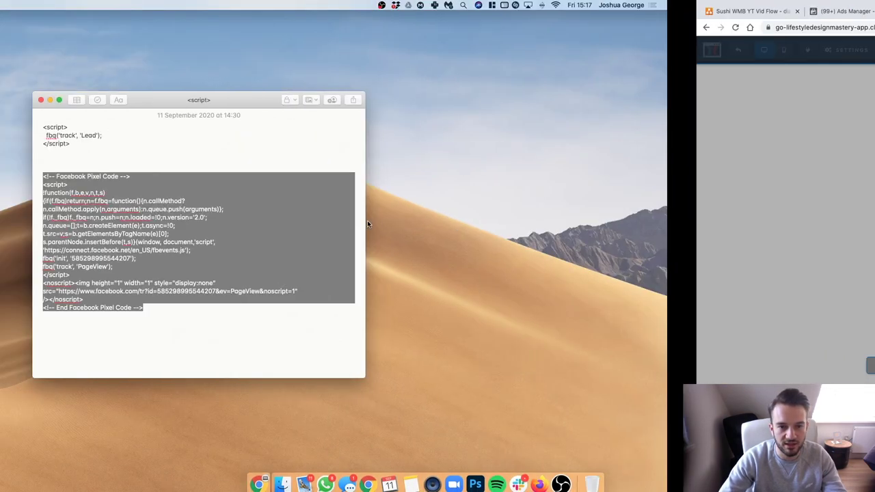
click(279, 157)
drag(280, 152, 234, 119)
key(super+c)
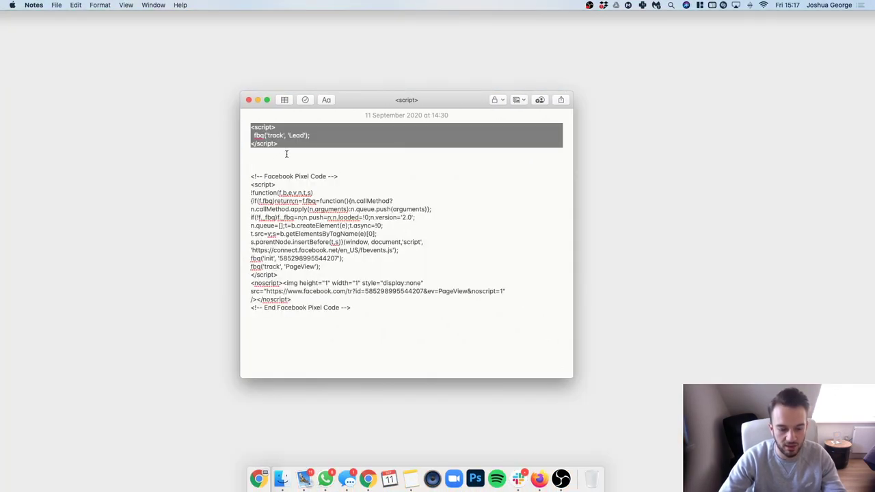
key(ctrl+Right)
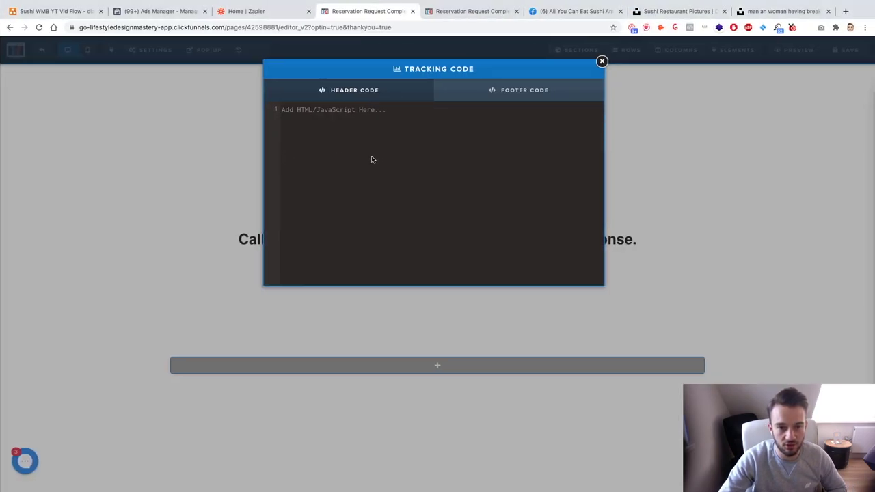
key(super+v)
click(646, 141)
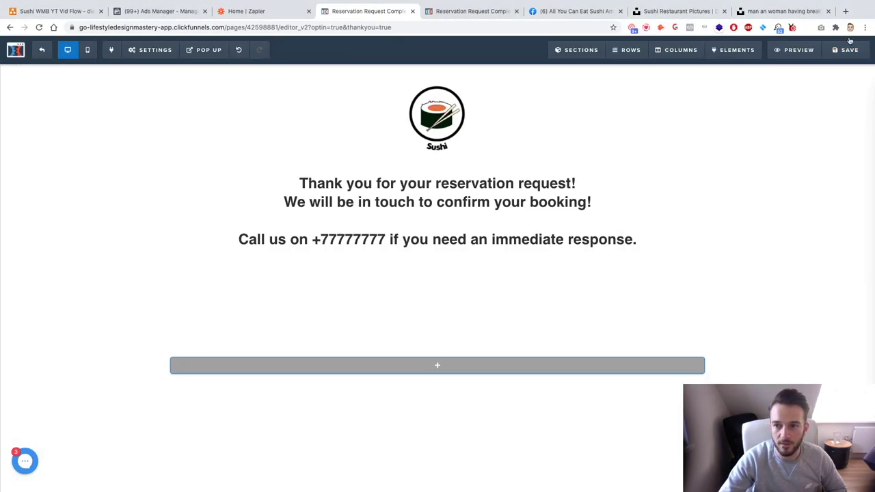
click(851, 55)
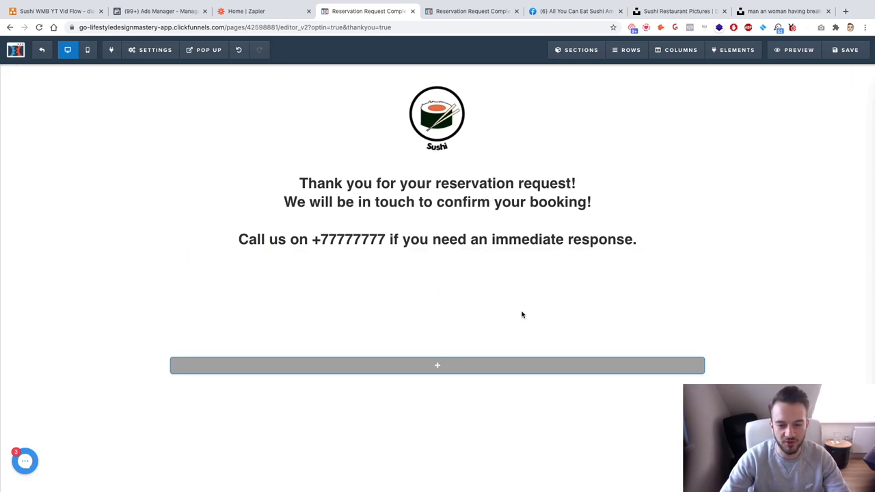
click(155, 15)
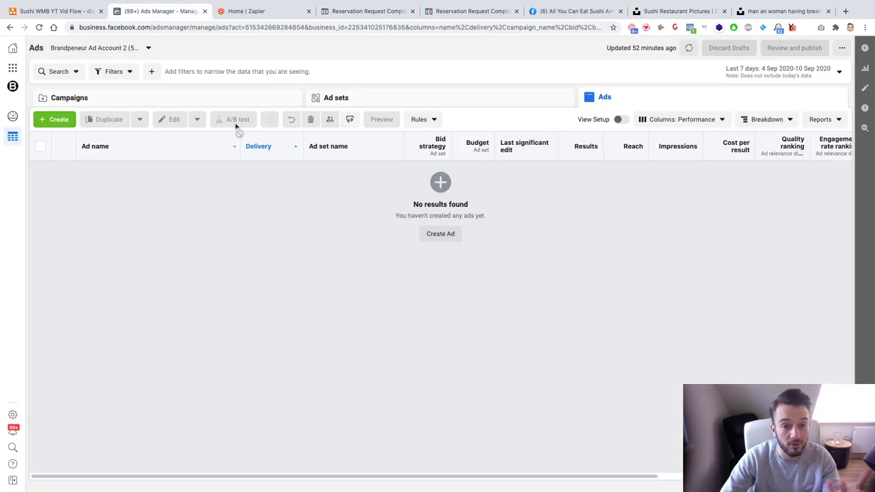
Check the Campaigns, Ad Sets and empty Ads lists, then return to the ClickFunnels thank-you editor.
click(221, 102)
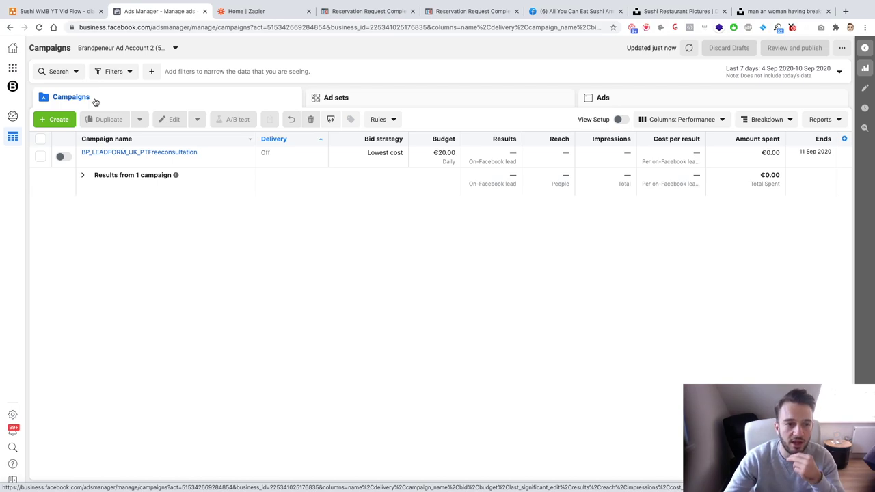
click(339, 101)
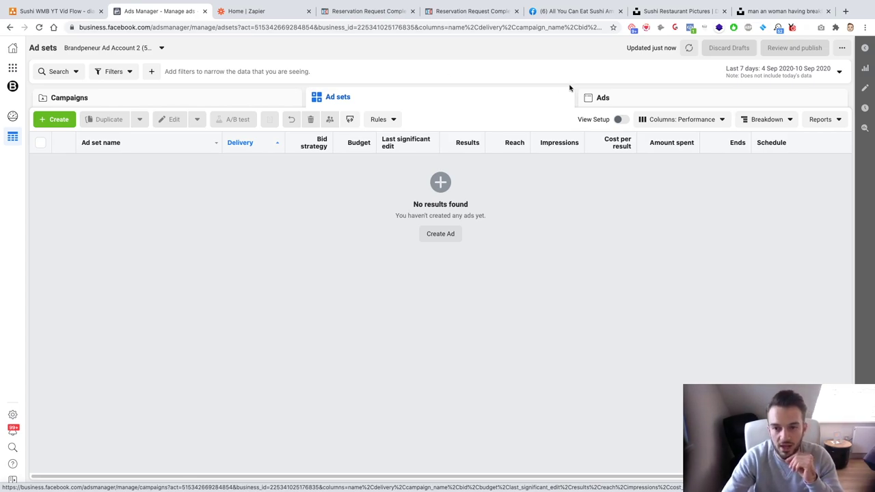
click(593, 99)
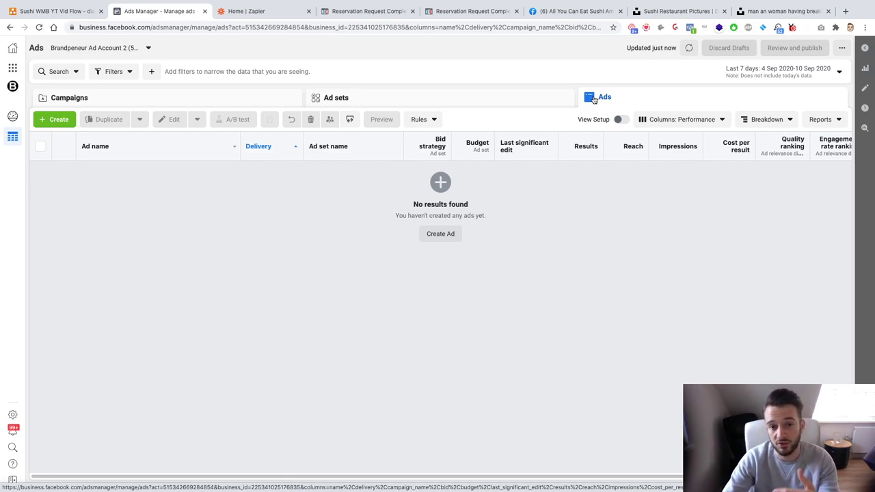
click(383, 12)
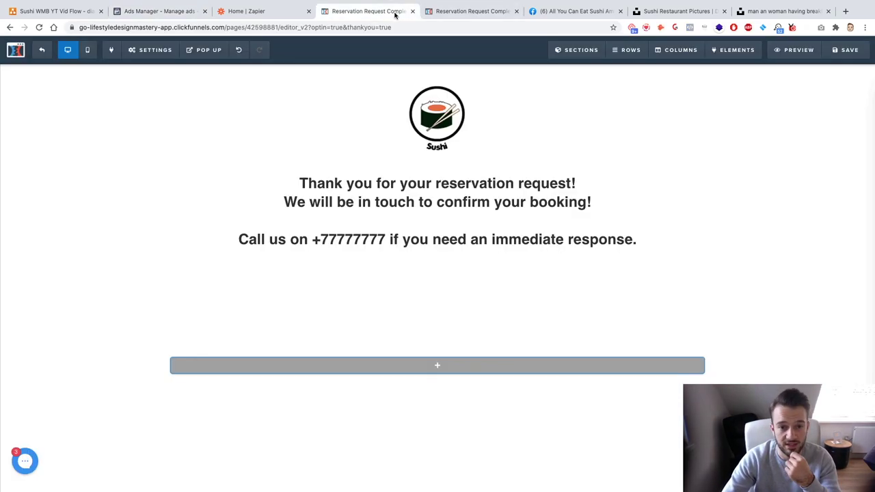
Check the live reservation page and the WMB Campaign funnel's Optin step, then return to Ads Manager.
click(486, 9)
click(359, 11)
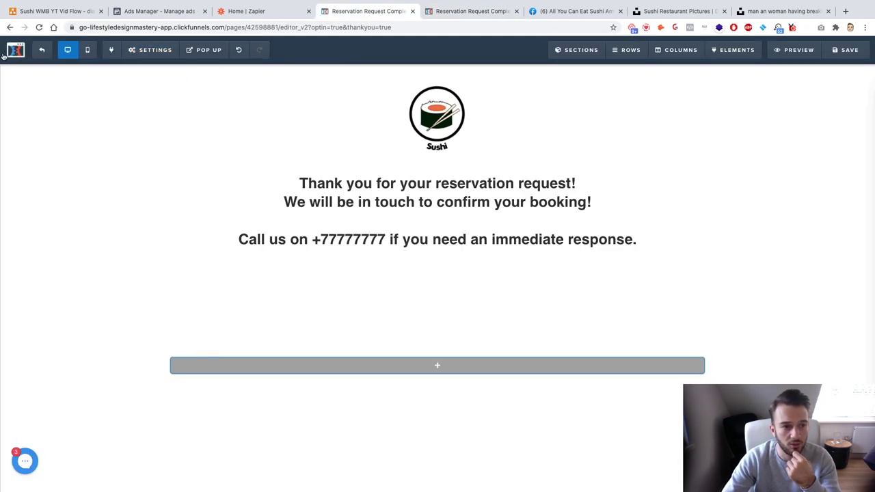
click(9, 27)
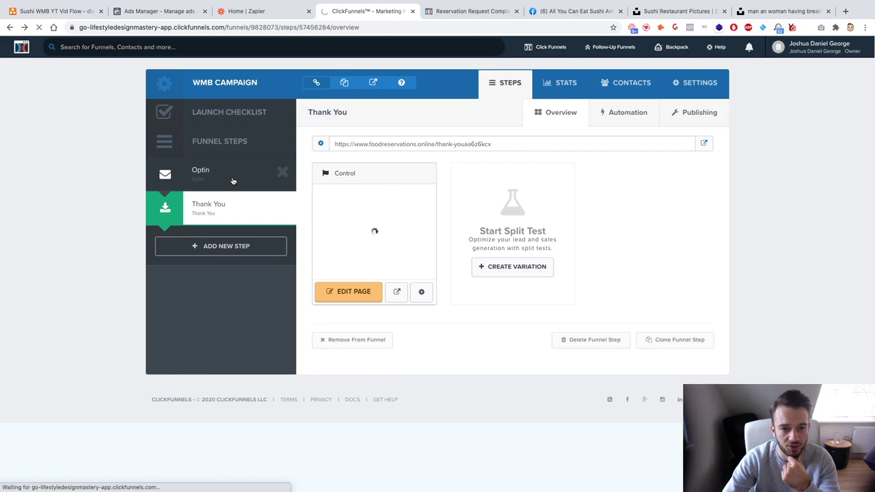
click(232, 181)
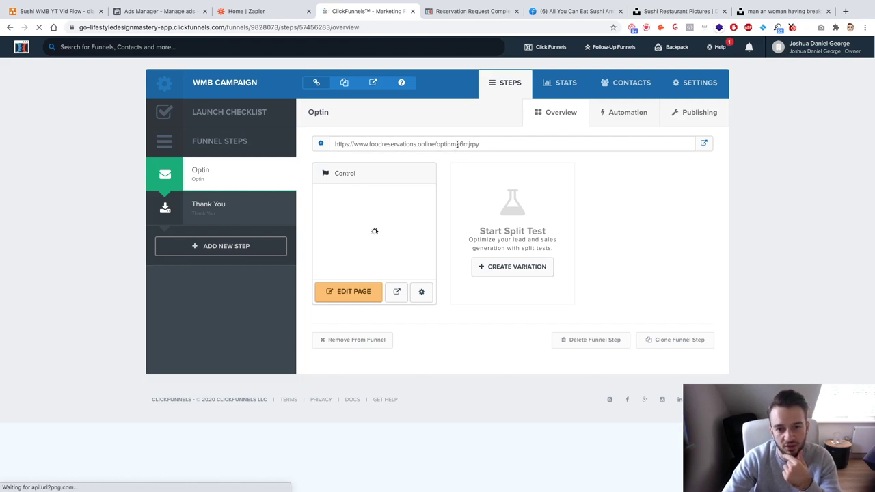
click(154, 8)
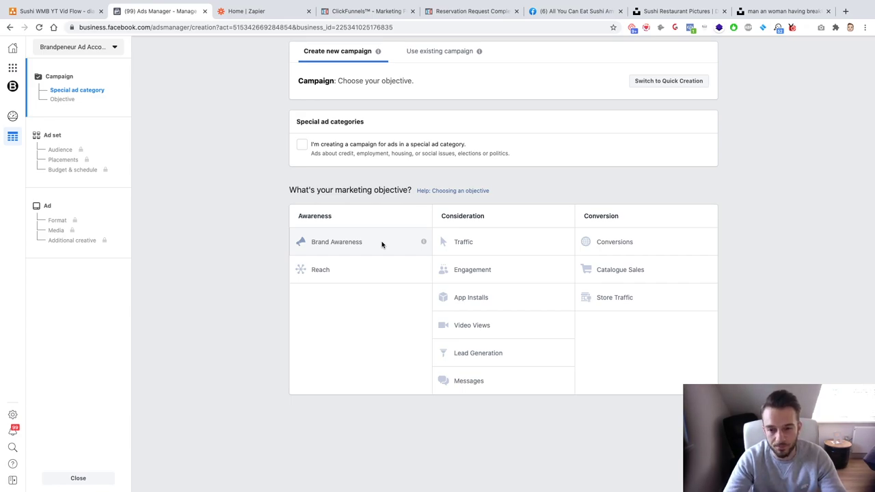
Choose Conversions as the campaign objective and review the campaign name and budget settings.
click(613, 241)
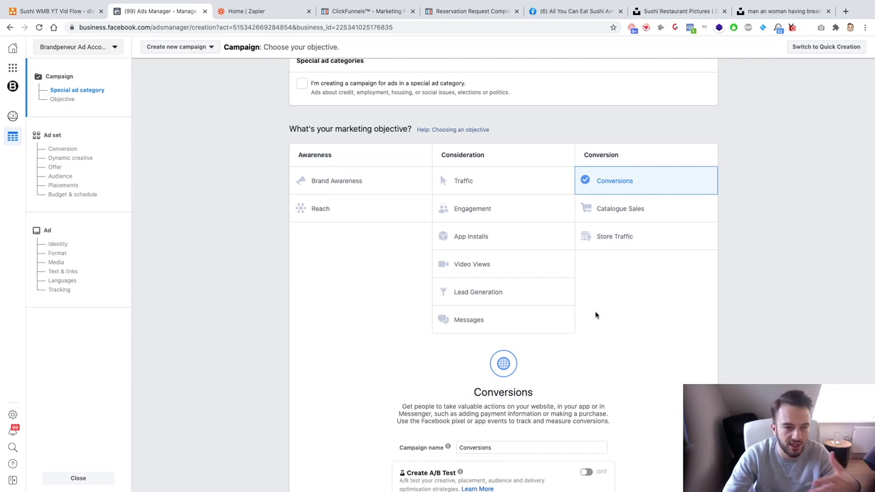
scroll(594, 315, down, 2)
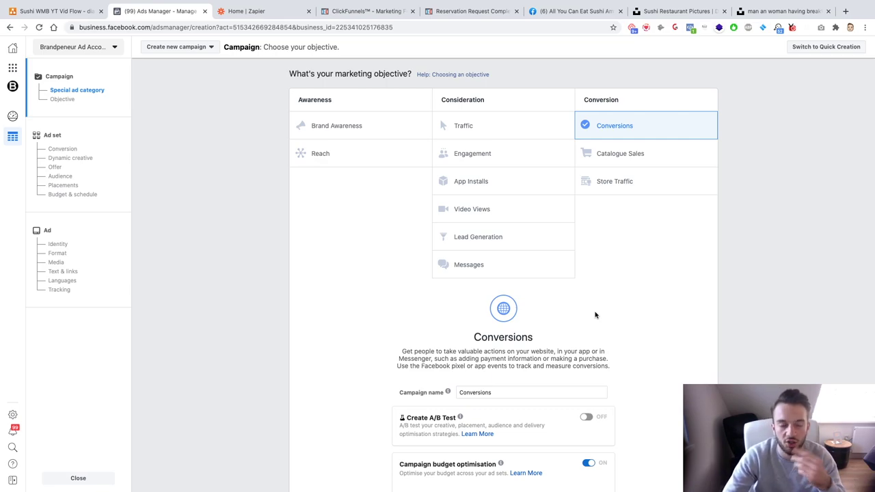
scroll(595, 313, down, 2)
scroll(593, 318, up, 2)
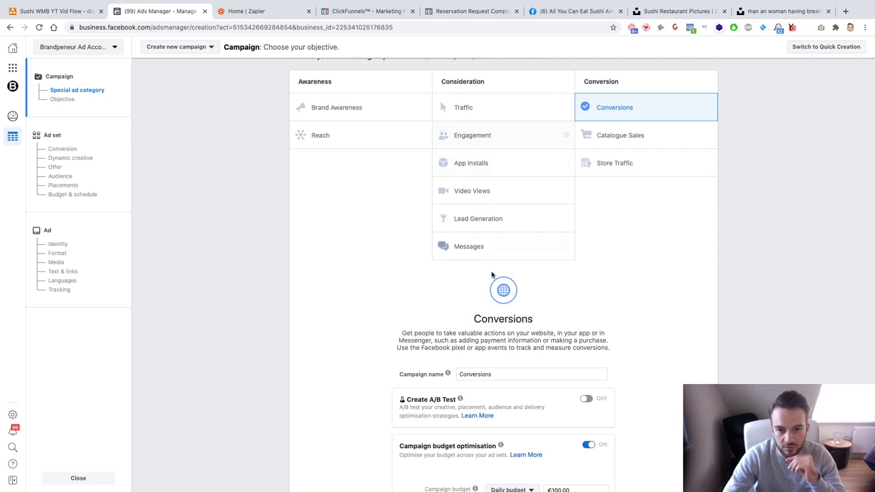
scroll(471, 304, down, 2)
click(501, 324)
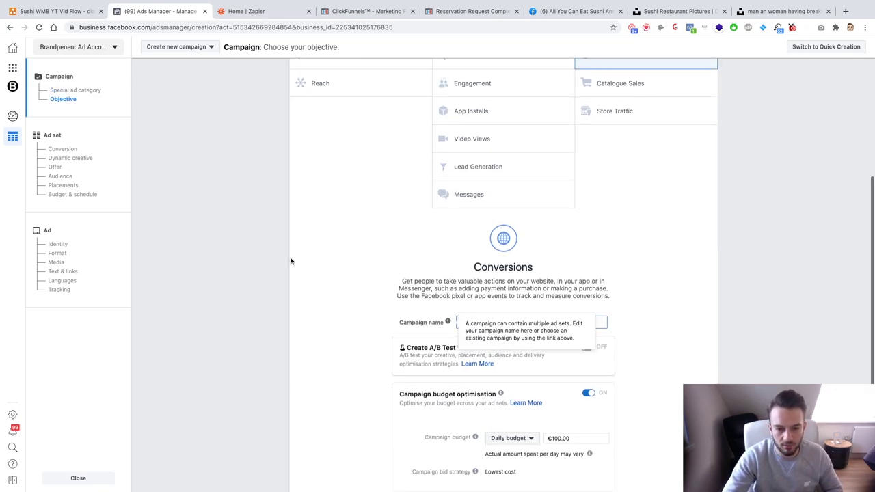
Replace the campaign name with 'BP_YTWMB_Leadgen_AYCESushi_C1' and confirm it.
key(super+a)
text(BP_)
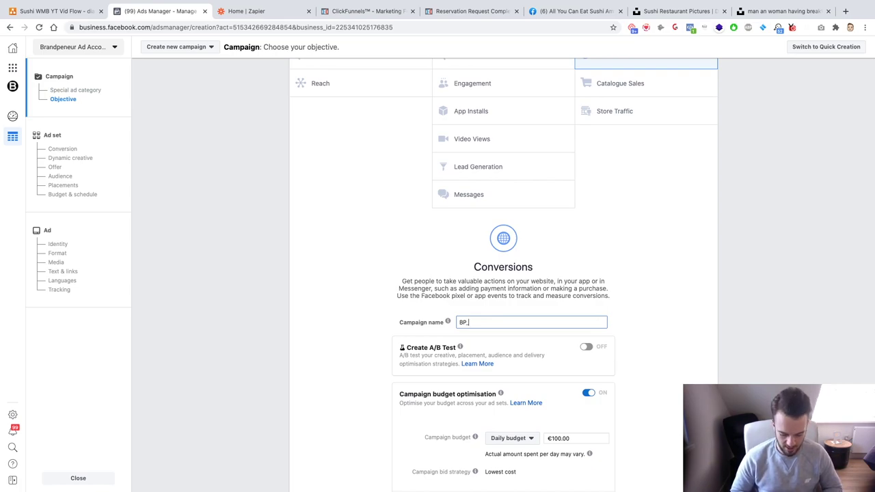
text(YTWMB_)
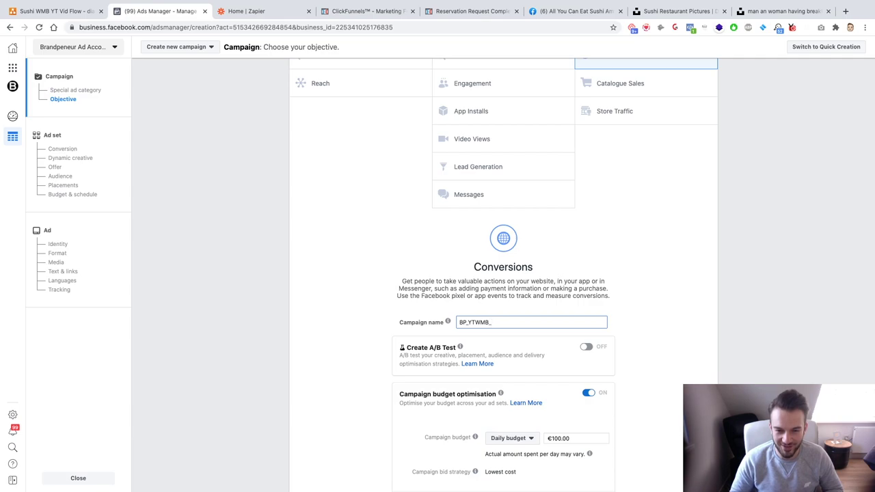
text(Lead)
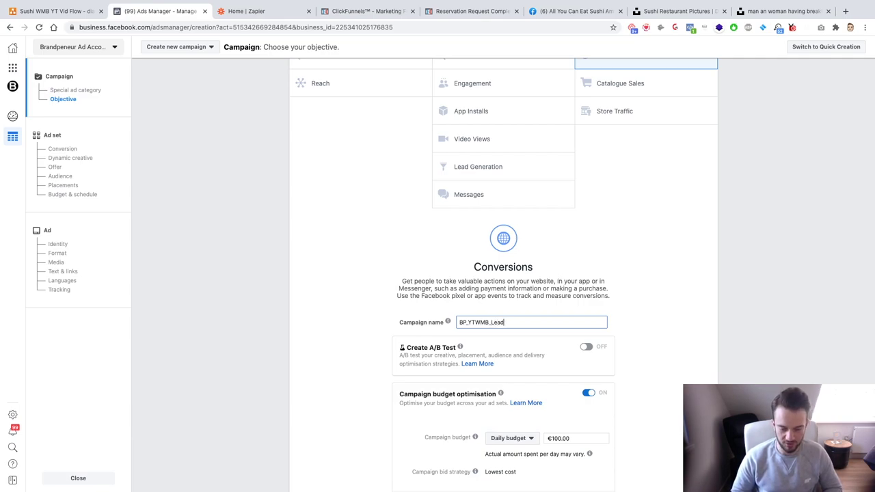
text(gen_)
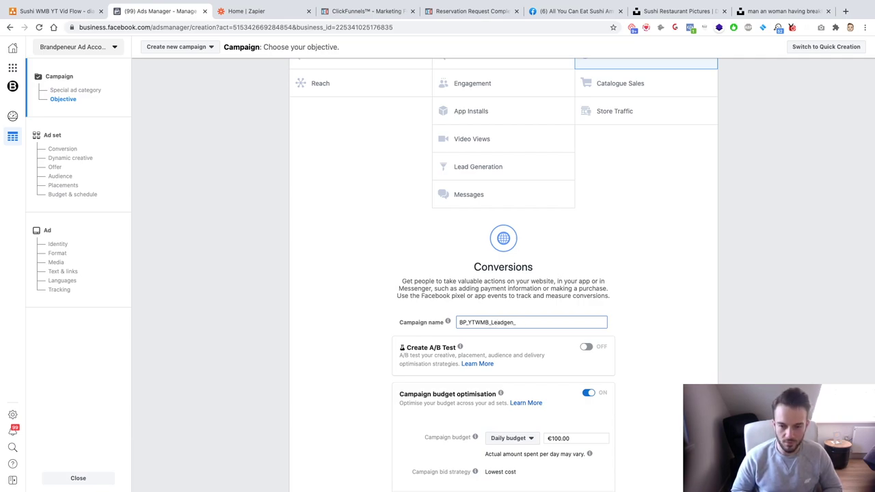
text(AYCE)
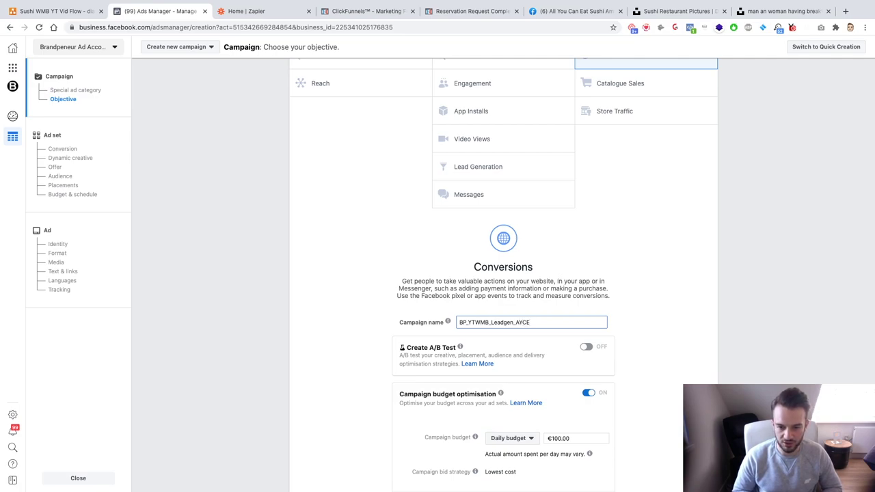
text(Sushi_)
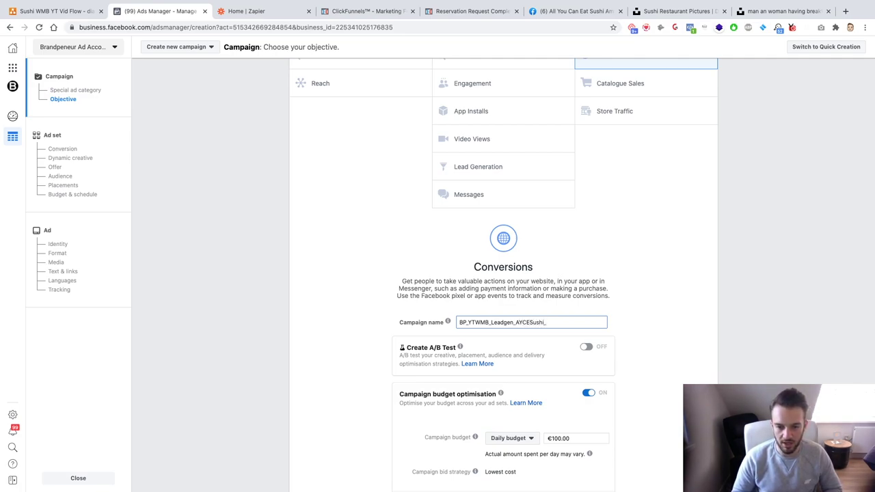
text(C1)
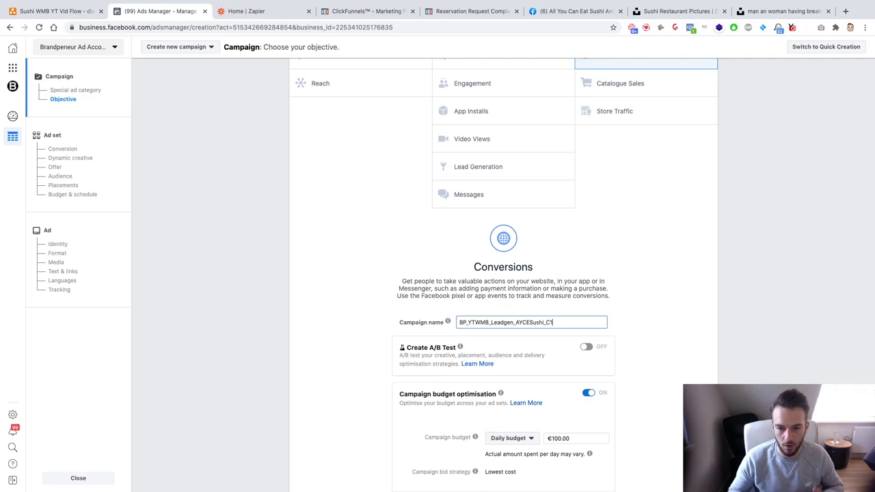
click(650, 292)
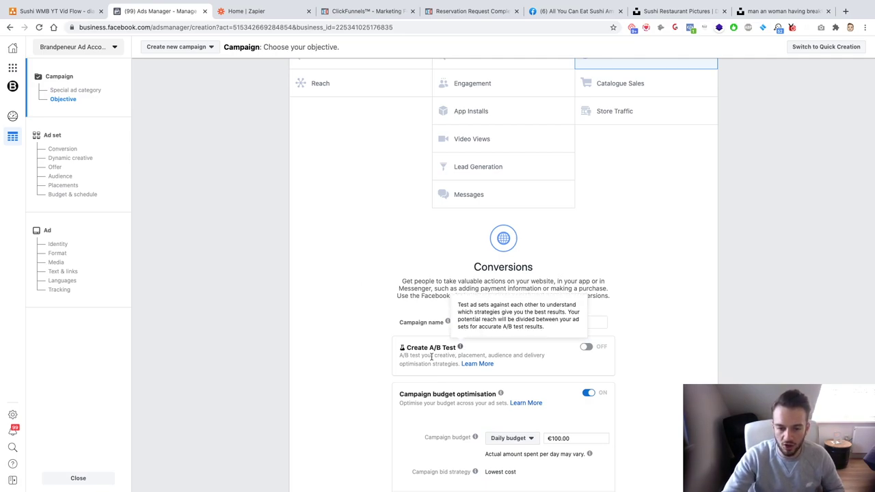
scroll(390, 375, down, 2)
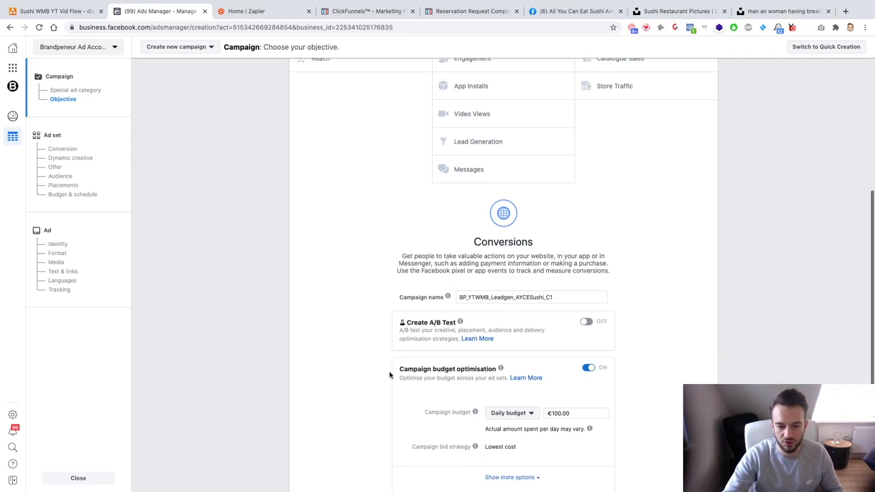
scroll(389, 374, down, 1)
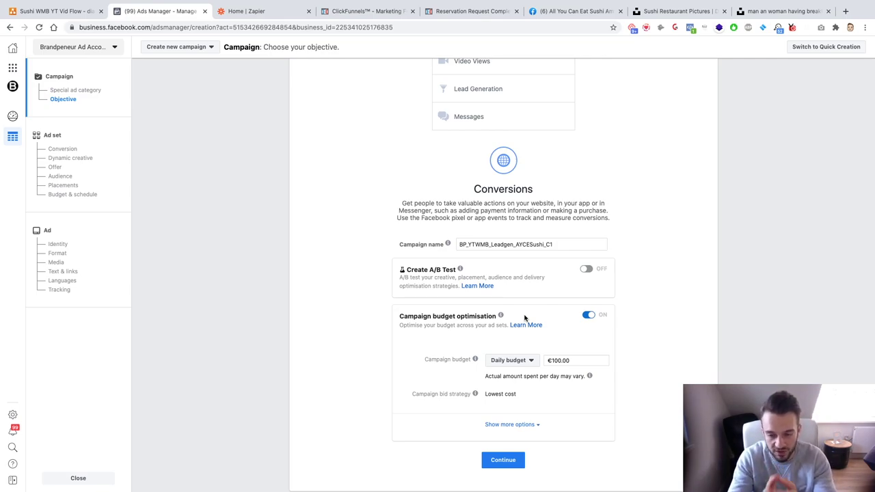
Set the daily campaign budget to €10.00 and continue to the ad set settings.
drag(575, 360, 544, 360)
click(569, 351)
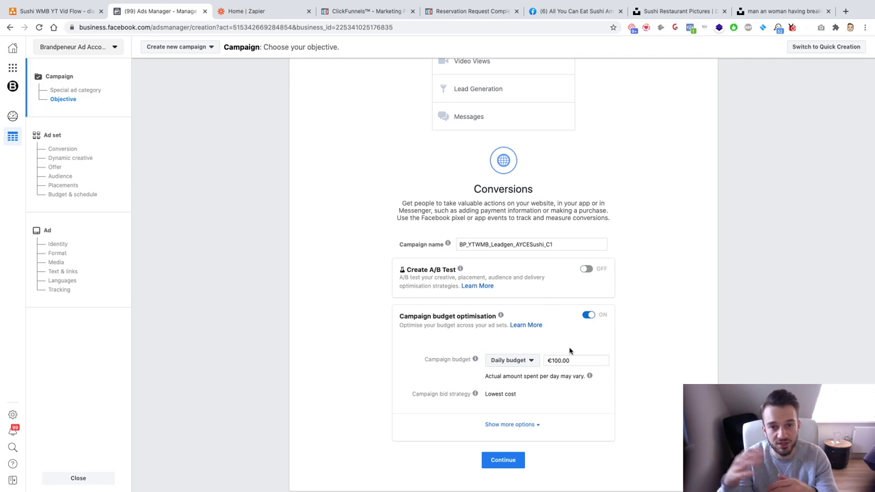
double_click(572, 360)
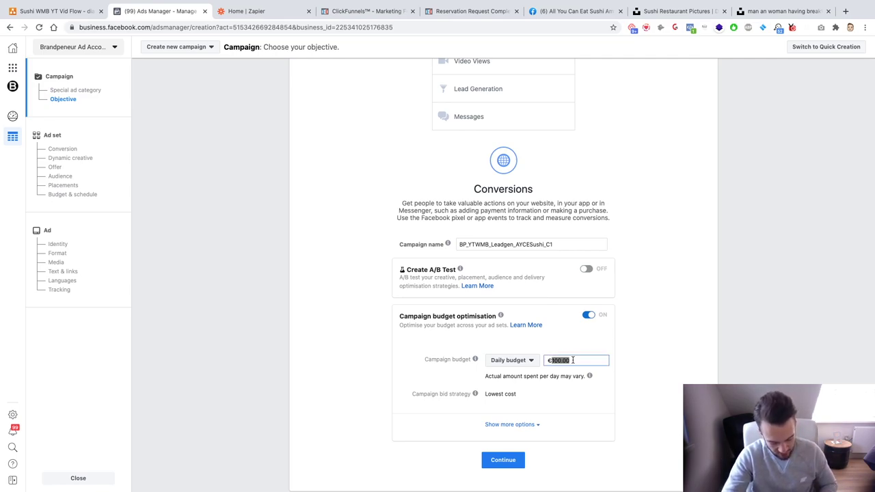
text(10)
click(635, 410)
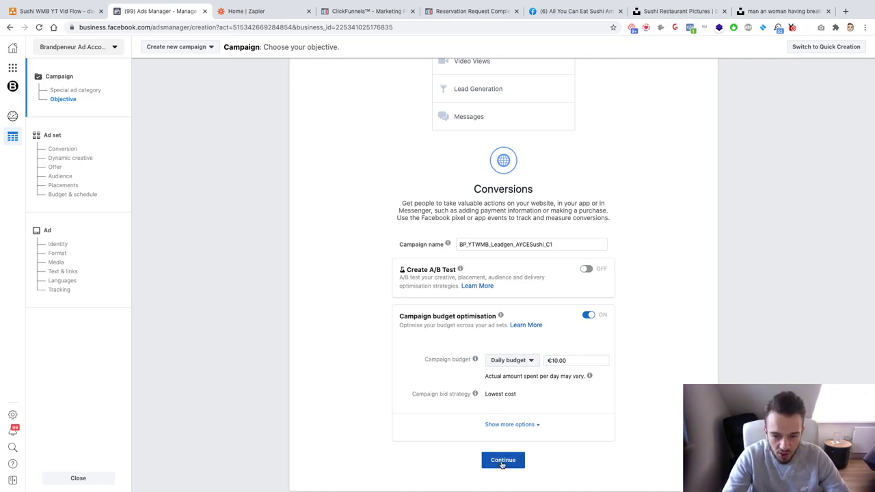
click(502, 462)
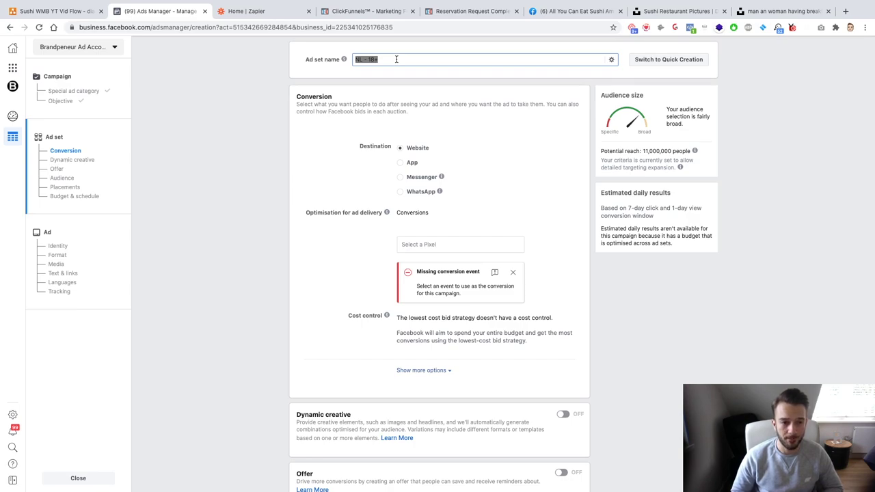
Name the ad set 'BP_AYCES_AudienceTest'.
text(BP)
key(BackSpace)
key(BackSpace)
text(BP_)
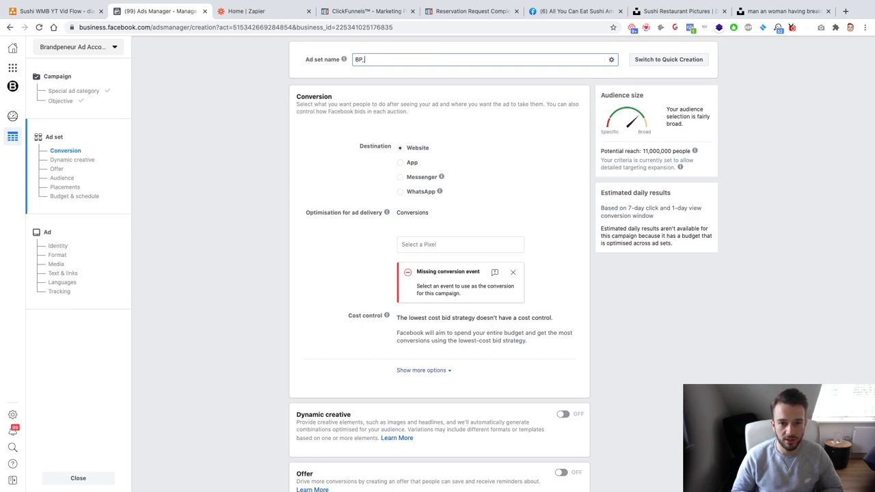
text(AYC)
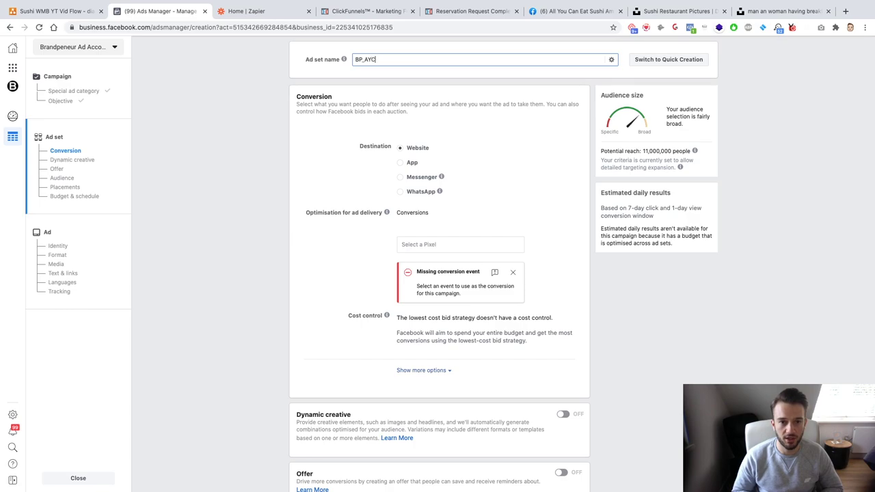
text(ES_A)
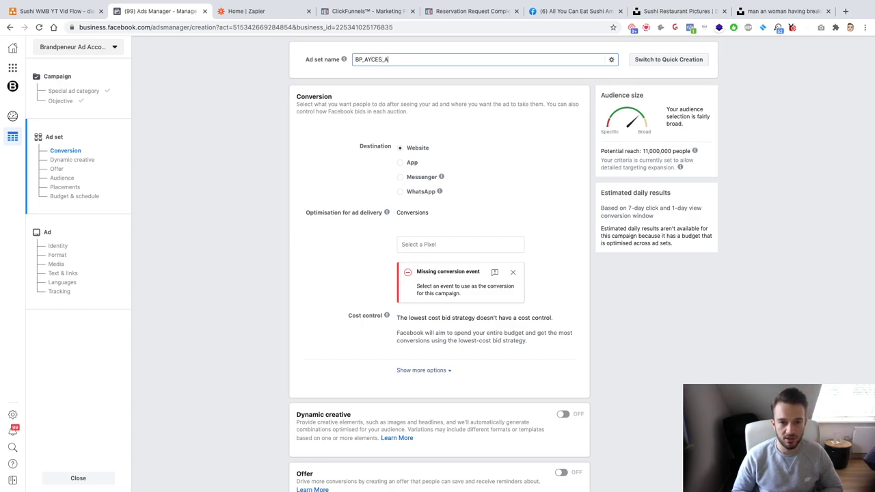
text(udienceTe)
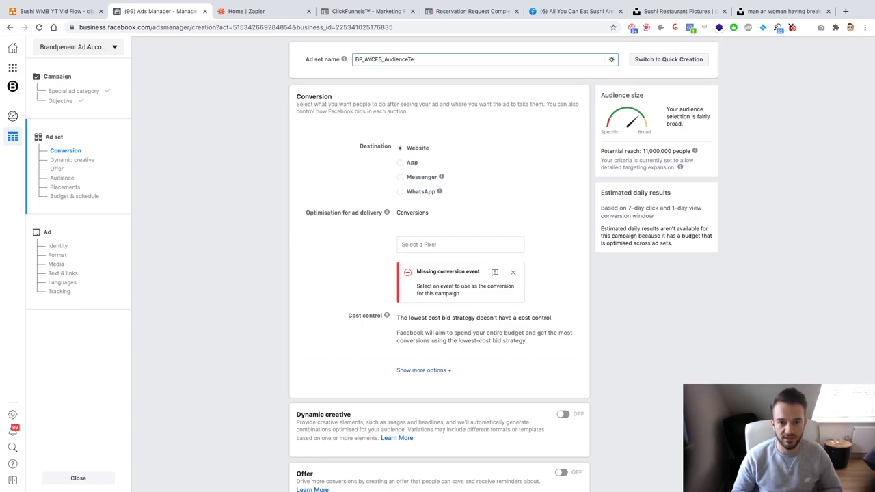
text(st)
click(321, 167)
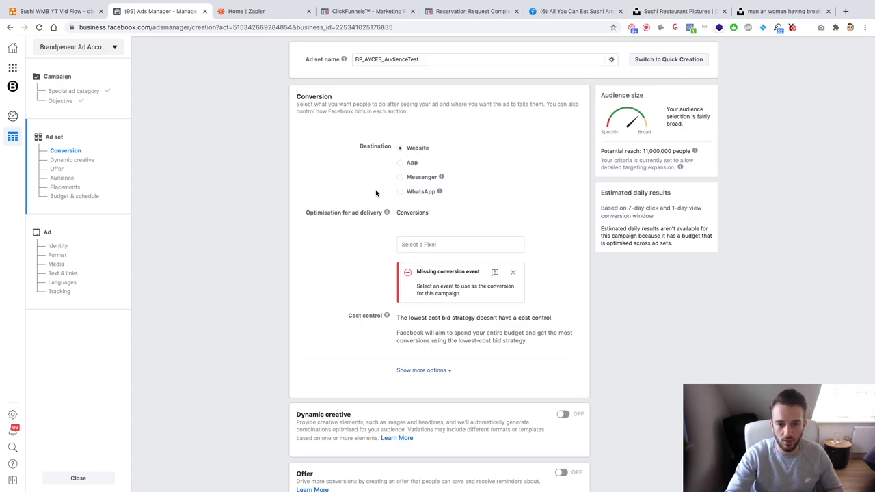
Select Brandpeneur Pixel 2020 and the Lead conversion event for optimisation.
scroll(375, 193, down, 1)
click(445, 205)
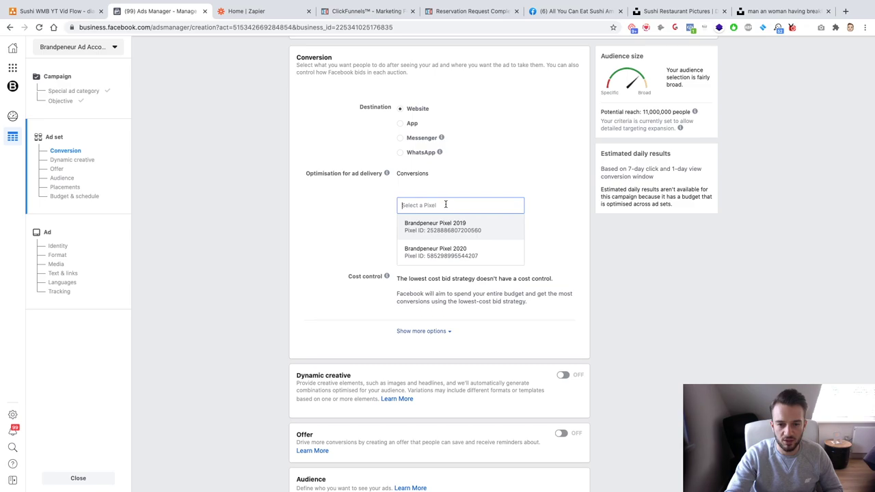
click(447, 252)
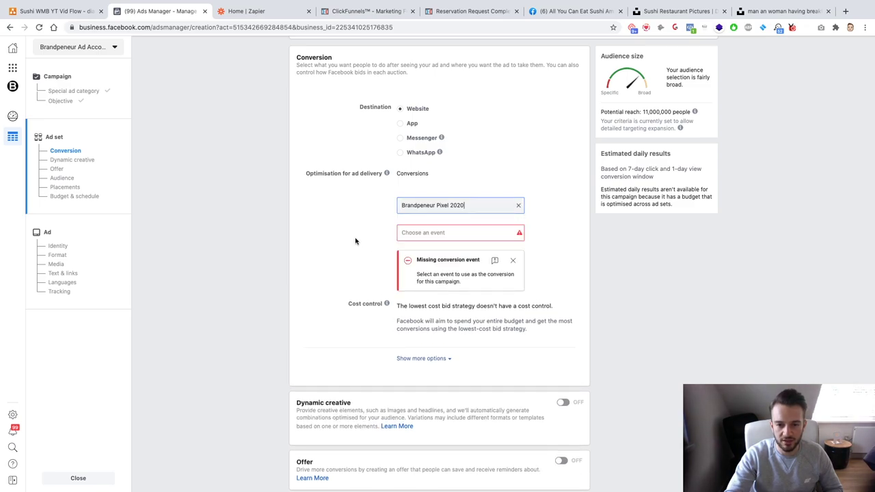
click(437, 233)
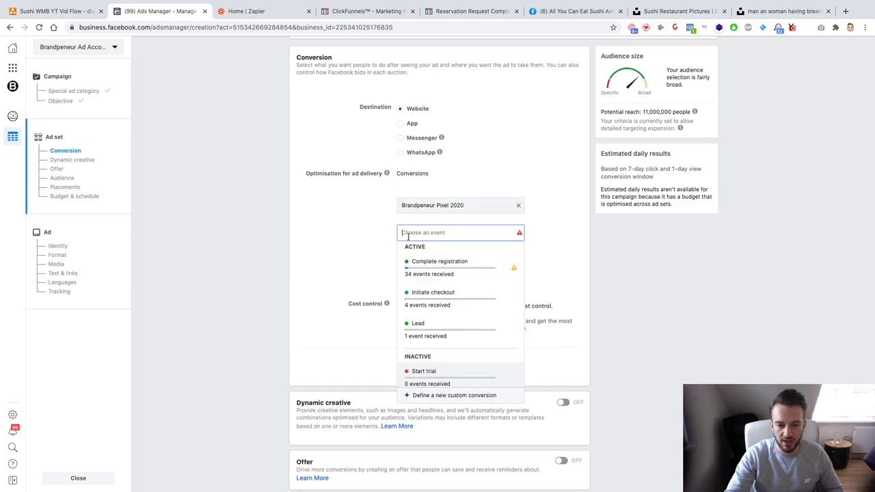
click(414, 335)
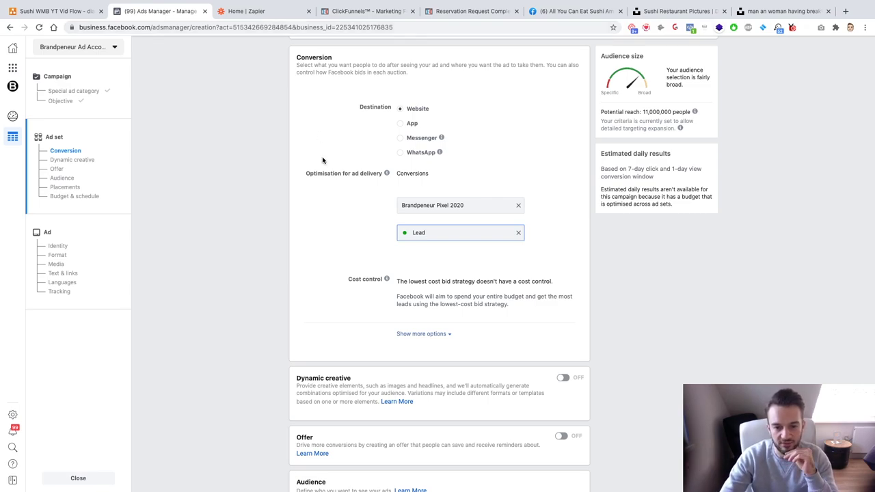
scroll(322, 164, down, 2)
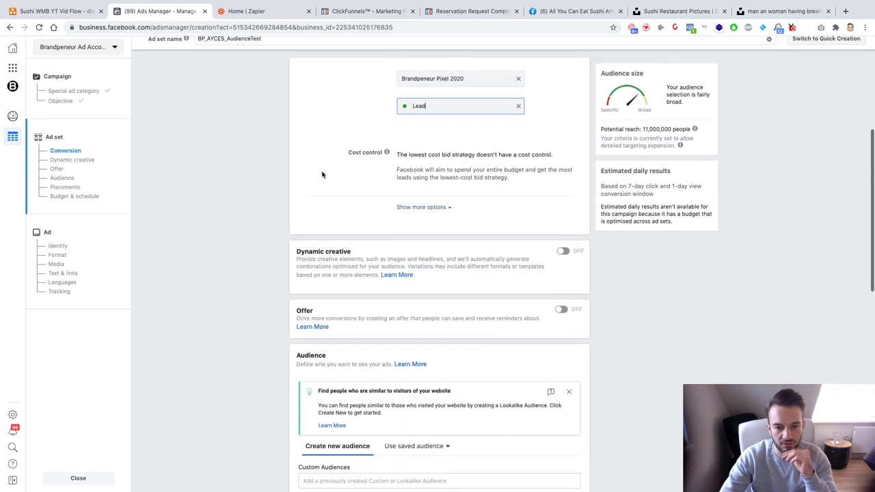
Turn on dynamic creative for the ad set and confirm the prompt.
click(563, 252)
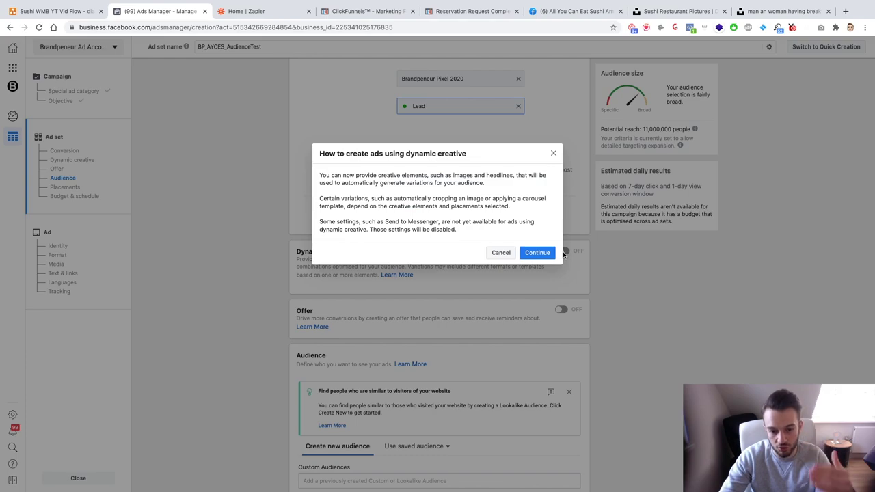
click(537, 252)
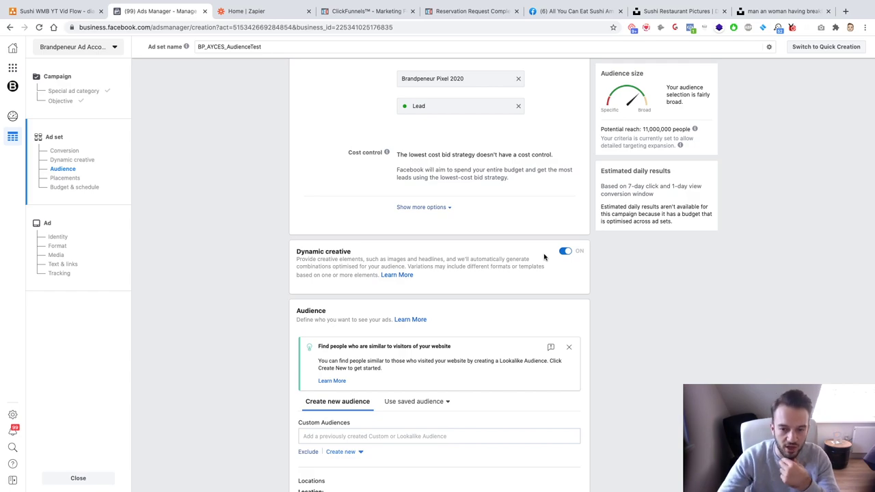
scroll(335, 222, down, 5)
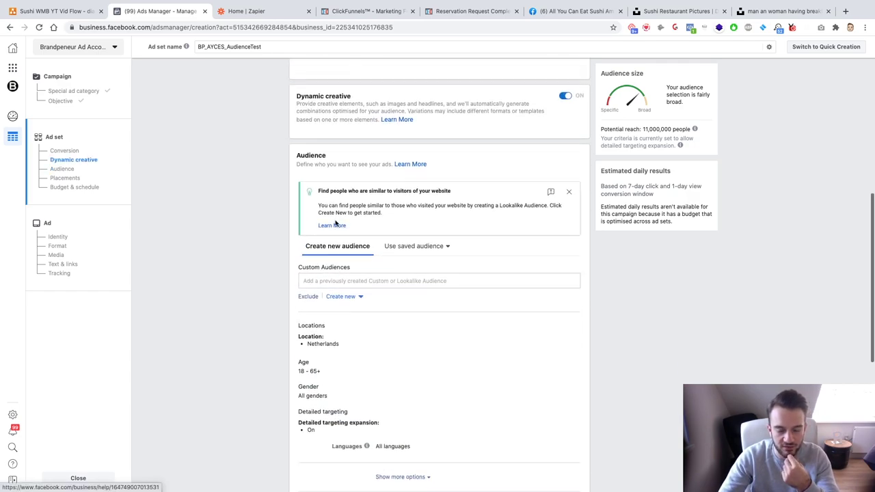
Replace Netherlands with Amsterdam, Noord-Holland as the location, using a 17 km radius.
scroll(335, 223, up, 1)
scroll(335, 223, down, 2)
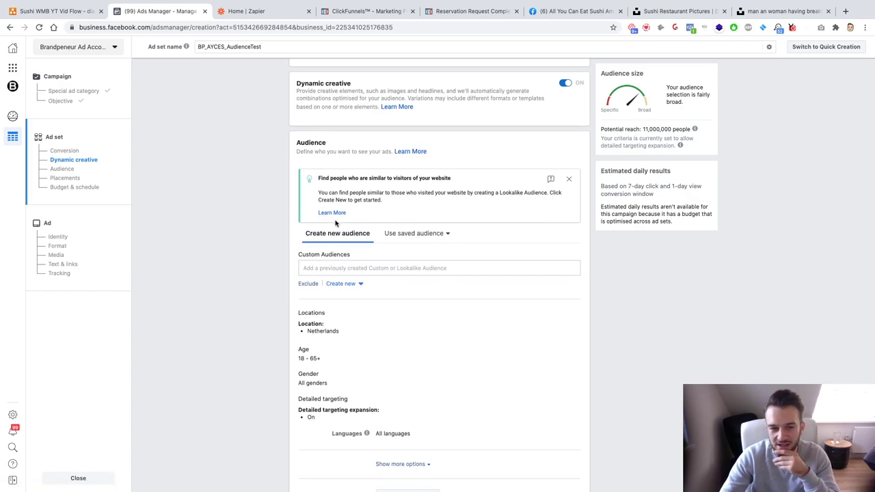
click(568, 178)
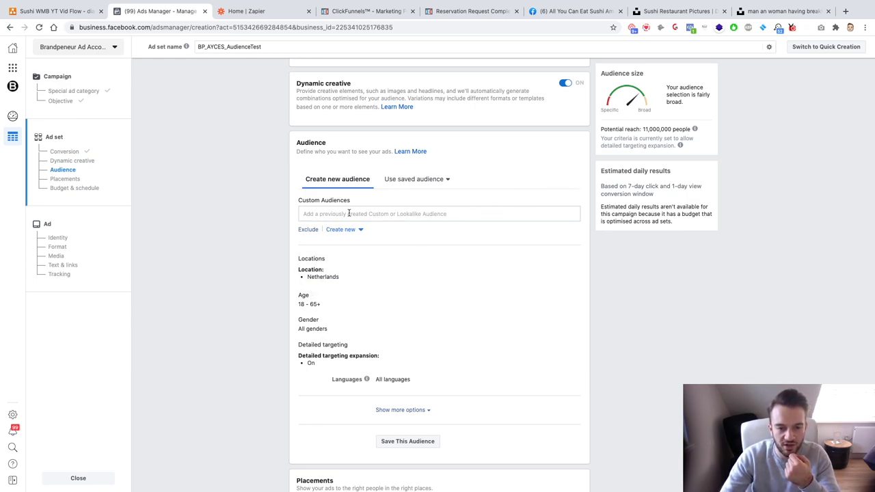
click(564, 269)
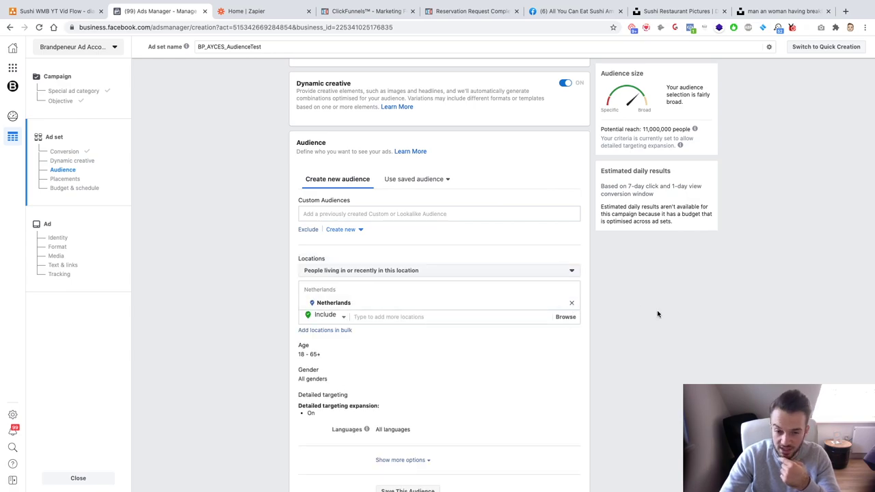
scroll(537, 346, down, 2)
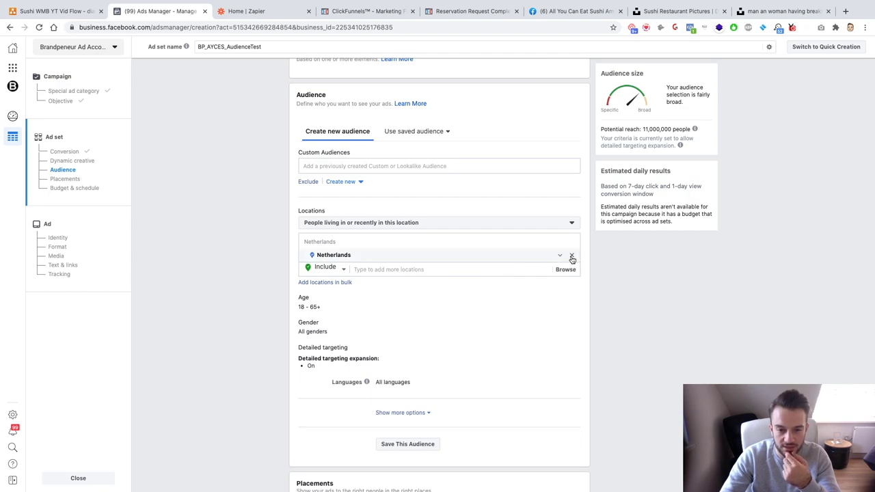
click(571, 255)
click(390, 263)
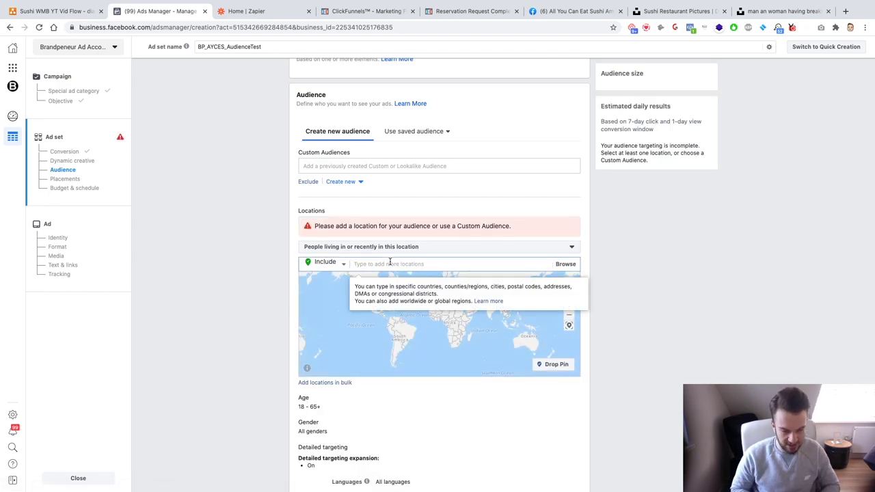
text(Amsterdam)
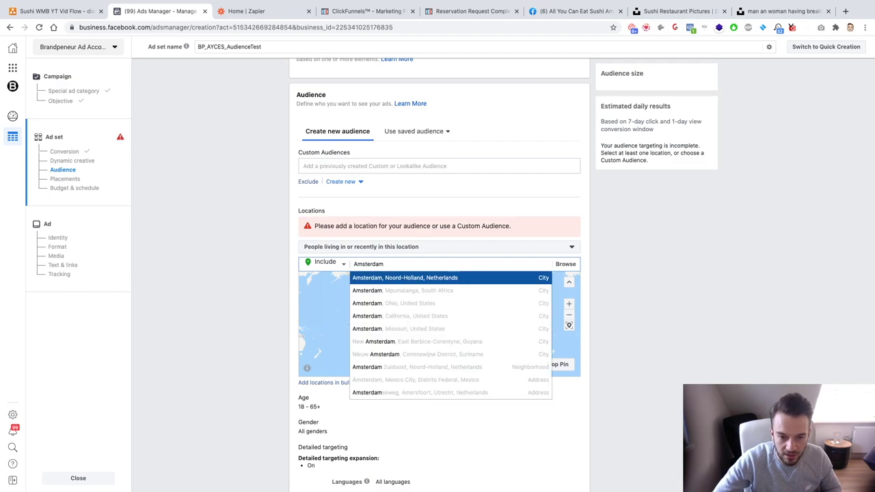
click(385, 279)
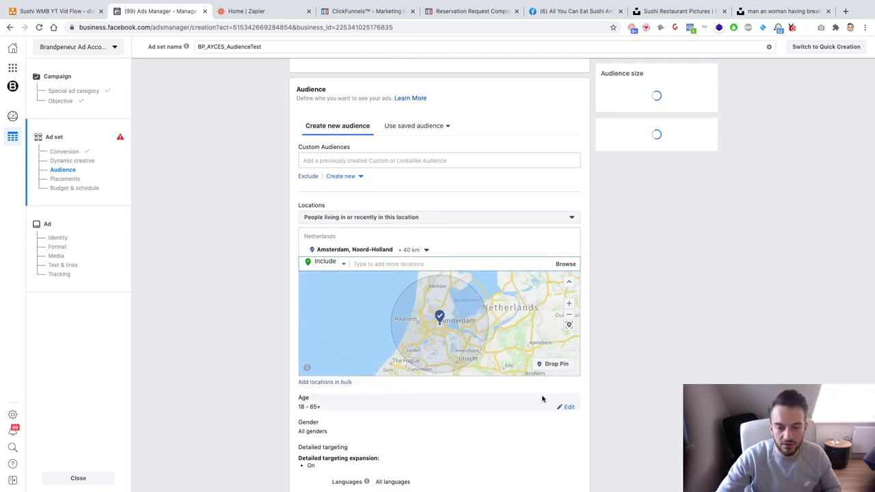
click(423, 252)
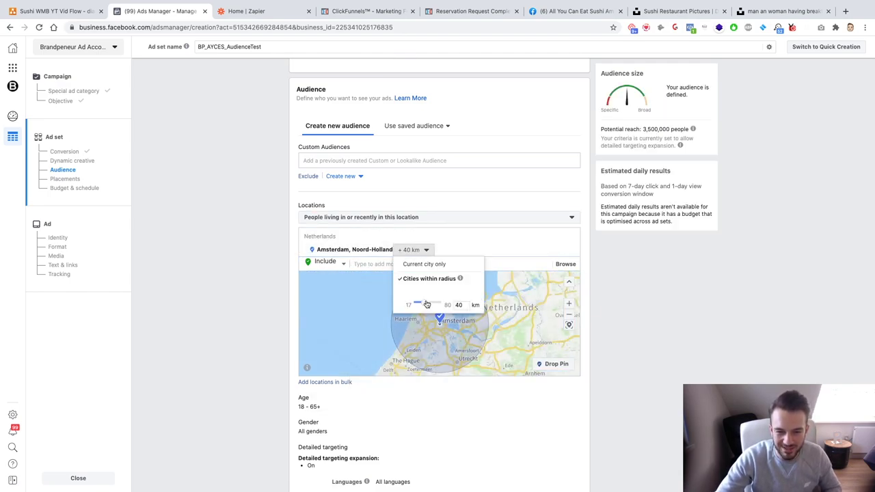
drag(425, 302, 408, 307)
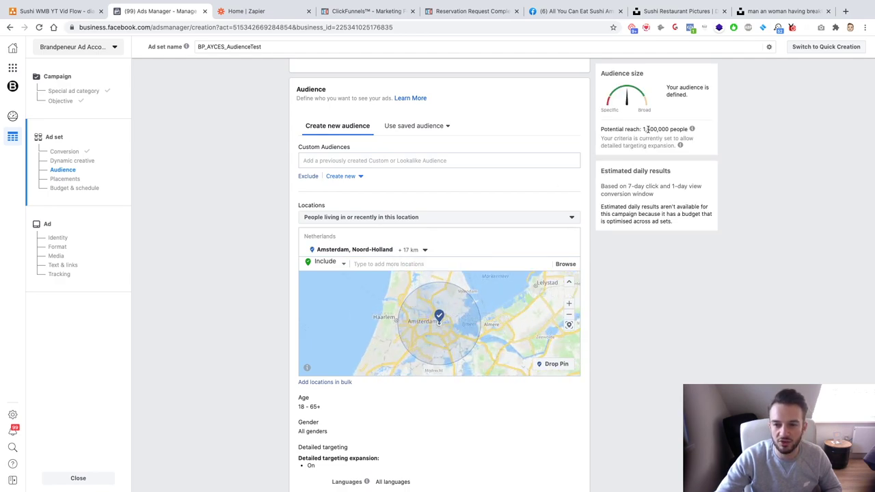
Add Sushi as a detailed-targeting interest, turn off targeting expansion, and view suggested interests.
scroll(221, 355, down, 2)
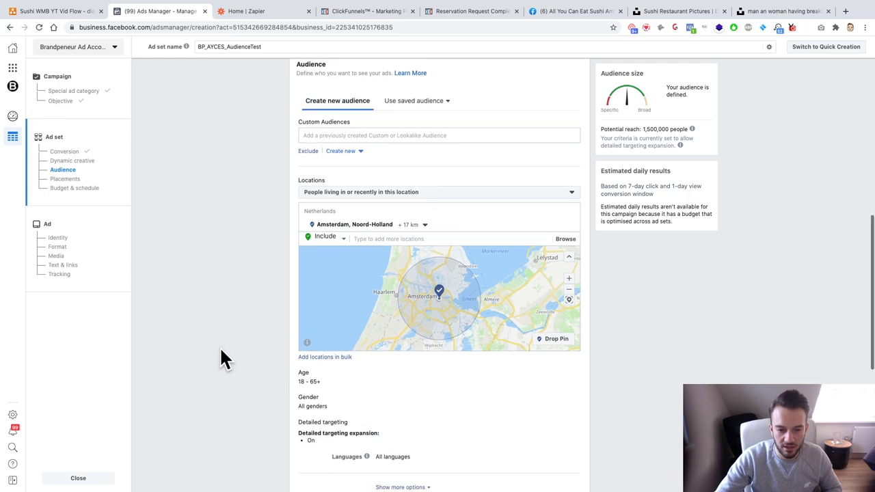
click(570, 406)
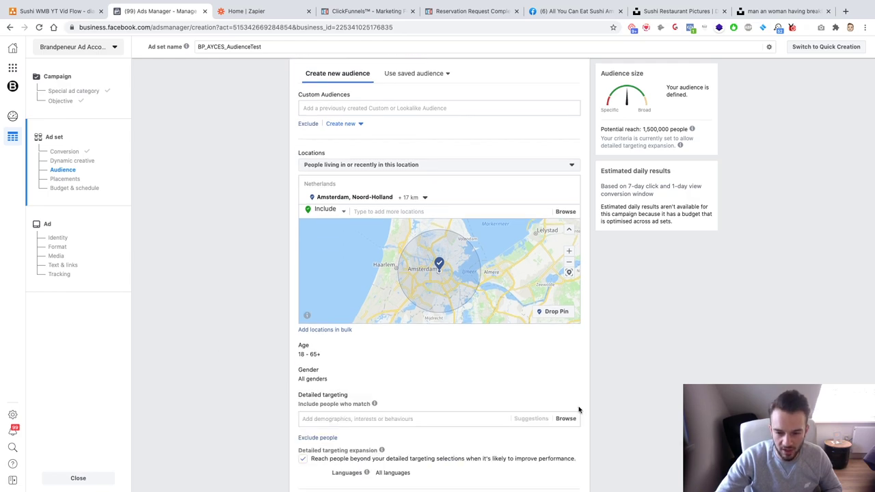
click(405, 419)
text(suhs)
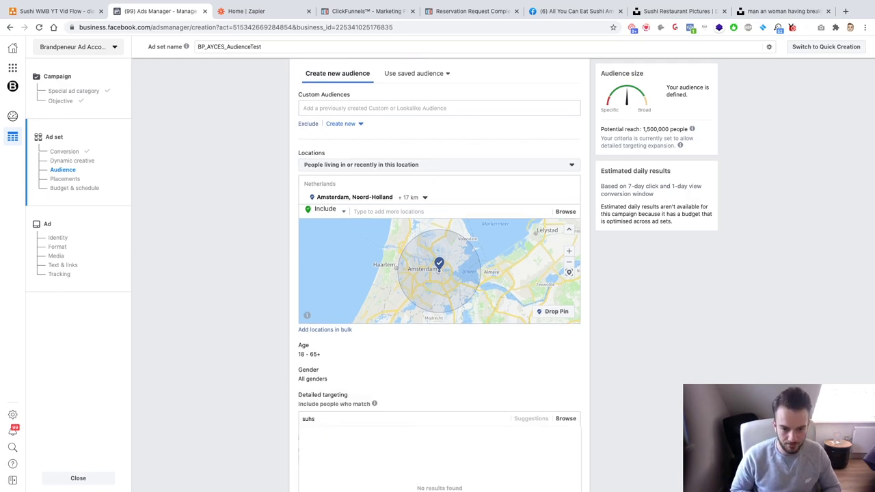
key(BackSpace)
key(BackSpace)
text(shi)
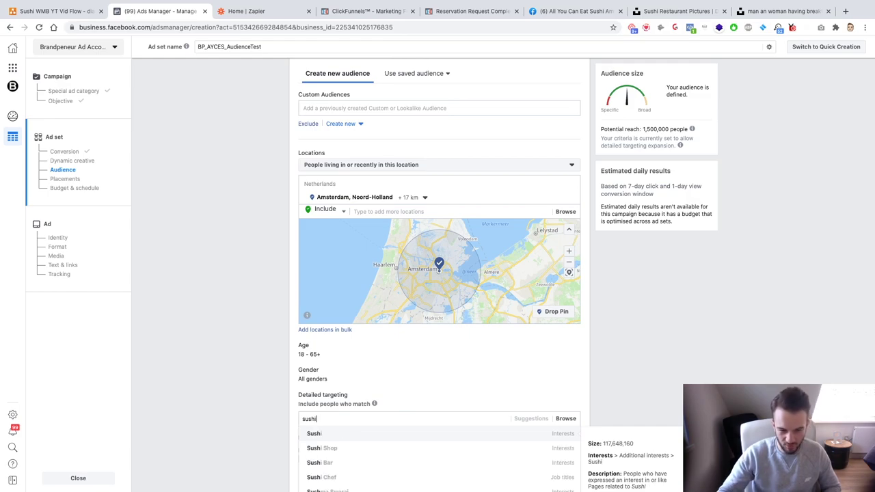
scroll(255, 405, down, 3)
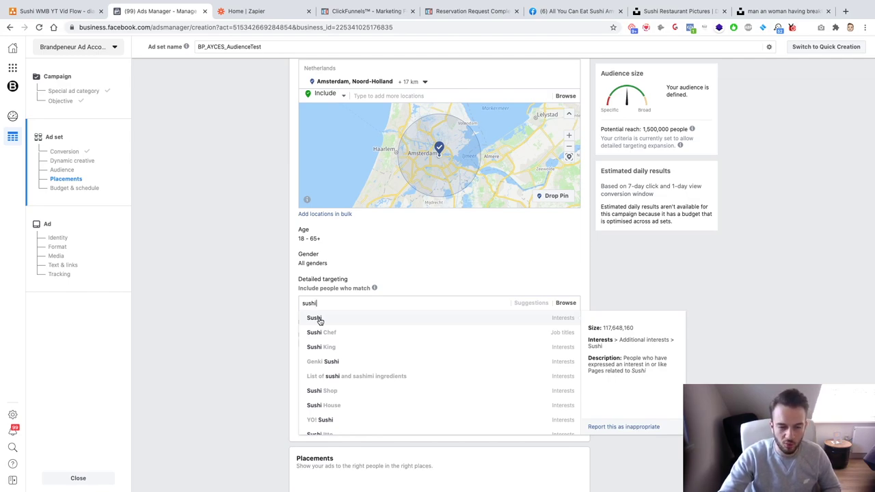
click(319, 318)
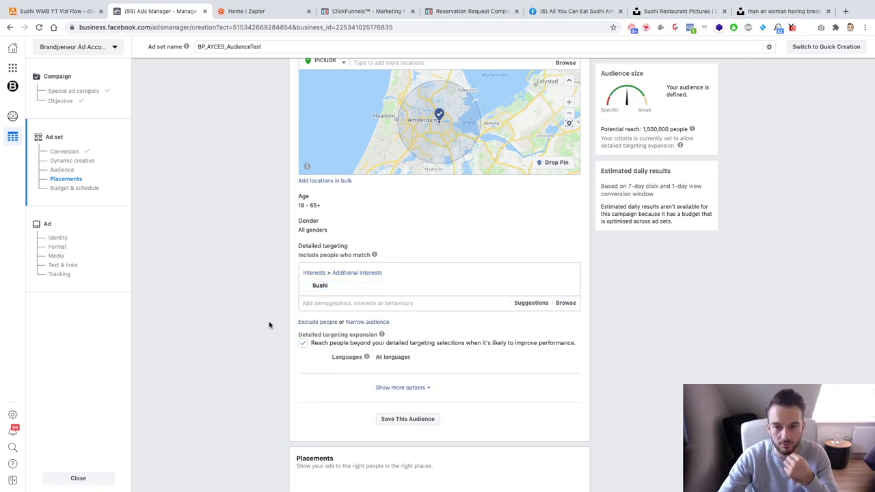
click(302, 344)
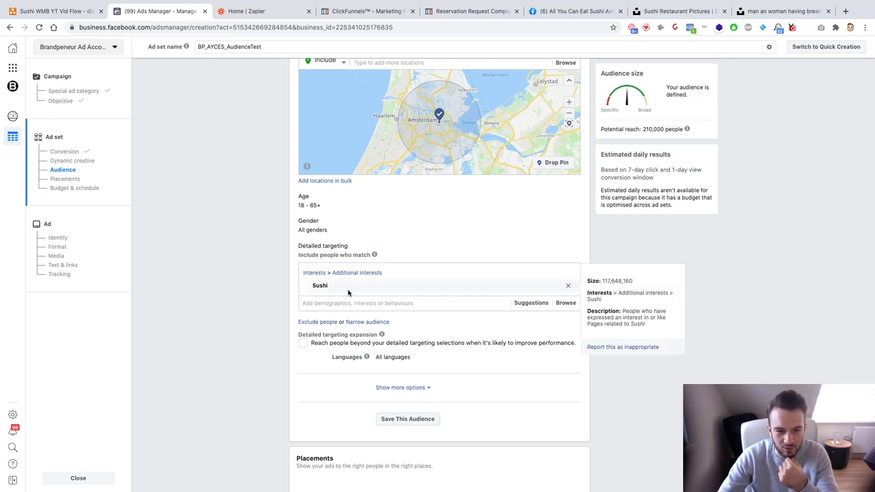
scroll(281, 338, down, 1)
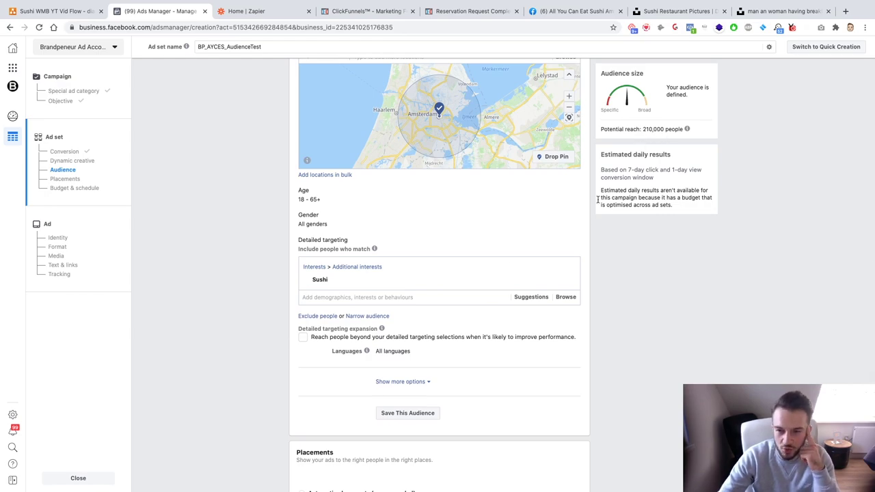
click(519, 297)
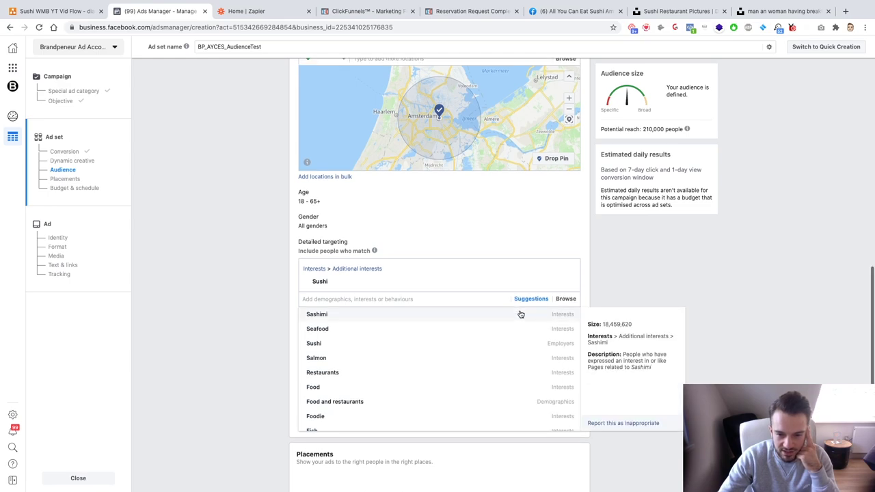
Add Sashimi and Restaurants from the interest suggestions, bringing potential reach to 720,000 people.
click(519, 312)
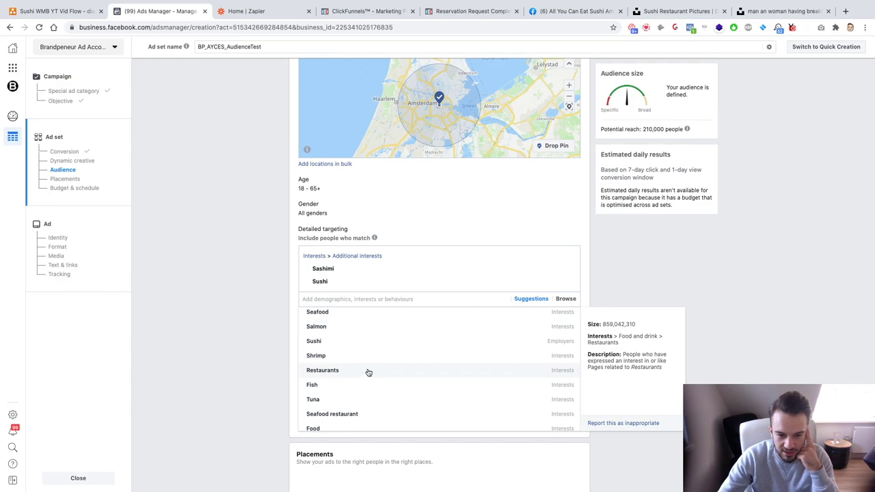
scroll(369, 386, down, 3)
scroll(369, 390, up, 3)
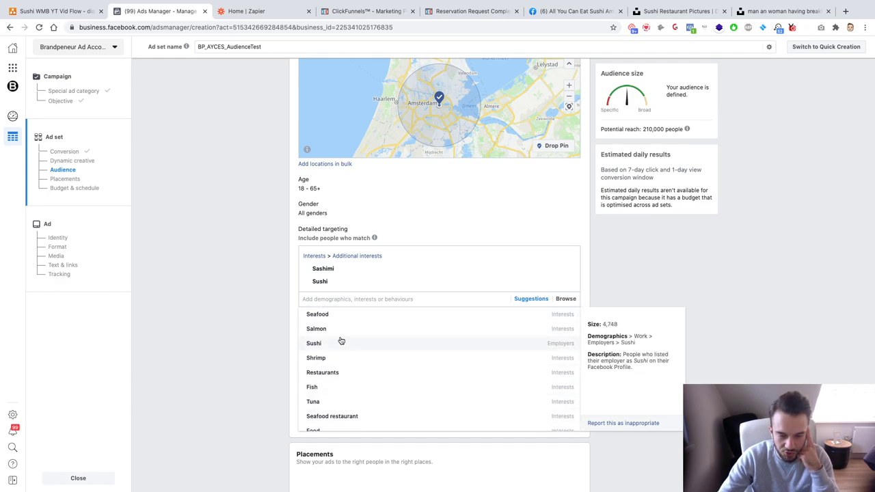
click(340, 375)
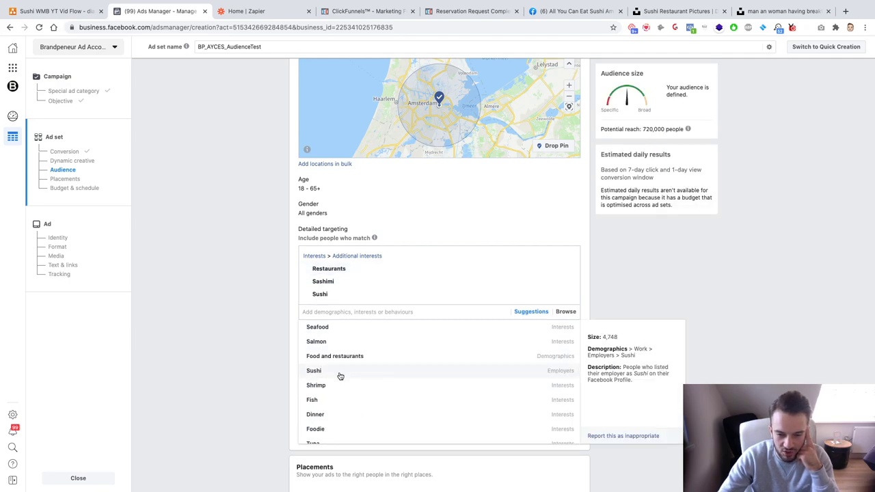
scroll(334, 377, down, 5)
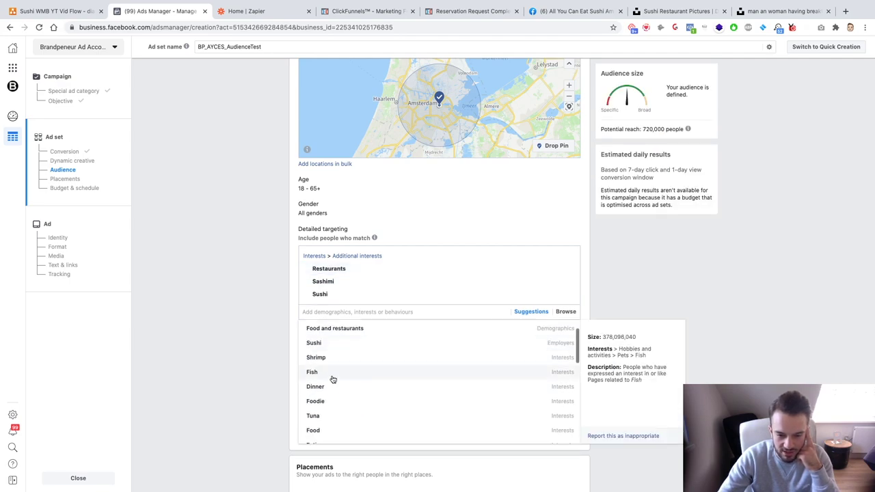
click(254, 372)
scroll(262, 369, down, 1)
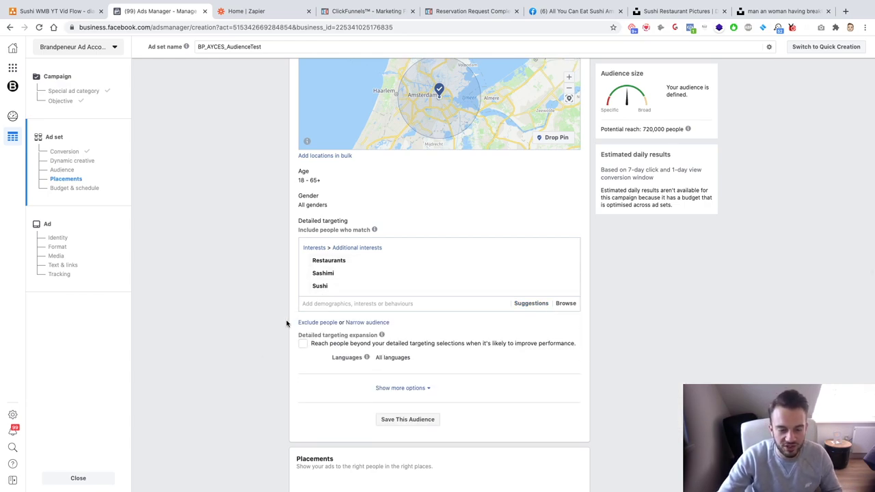
scroll(287, 326, up, 4)
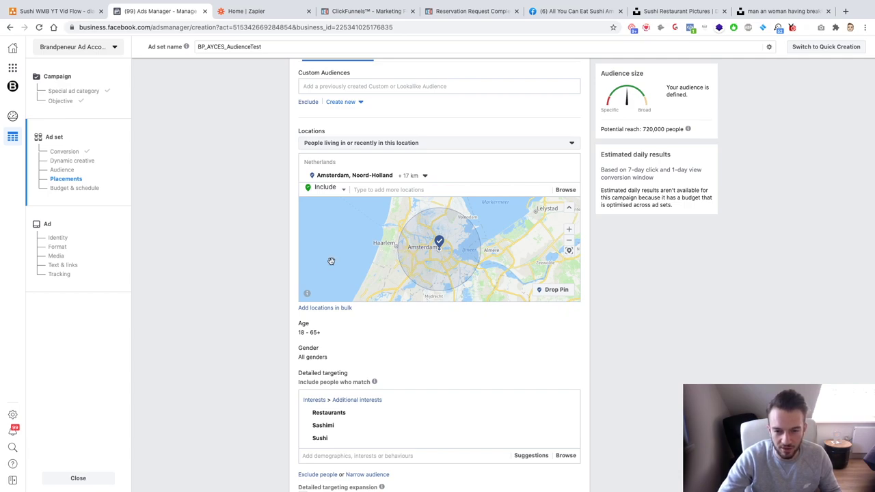
scroll(292, 271, down, 6)
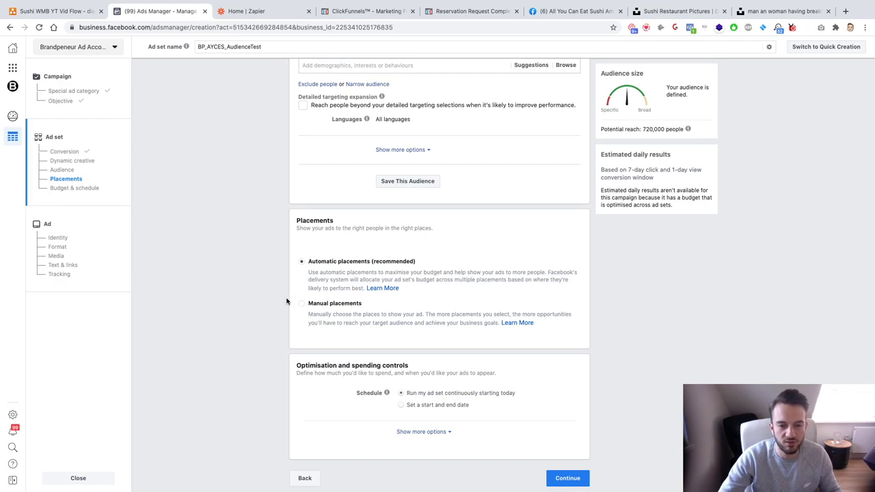
Switch to Manual placements, keep the default devices, and drop Audience Network and Messenger.
click(301, 303)
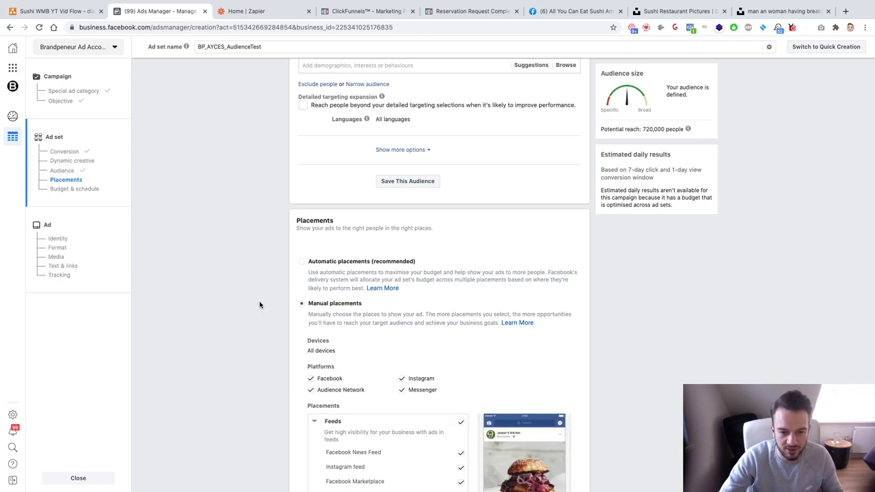
scroll(259, 304, down, 1)
click(561, 254)
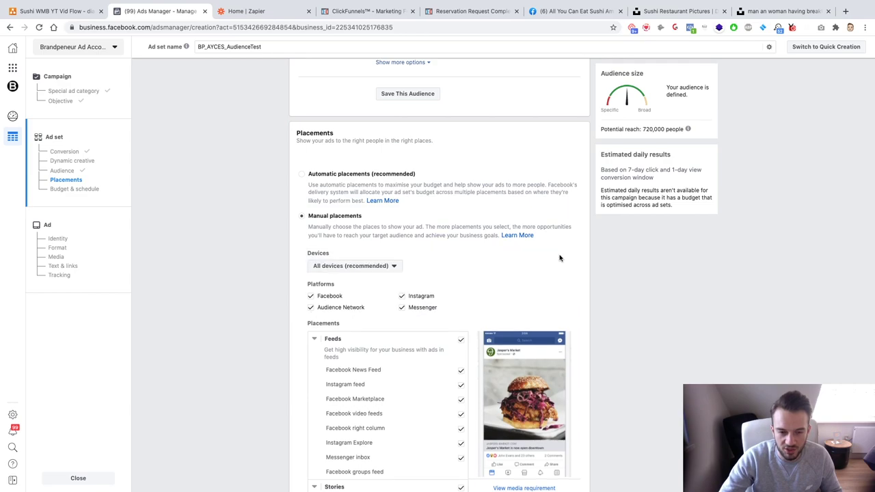
click(345, 267)
click(345, 267)
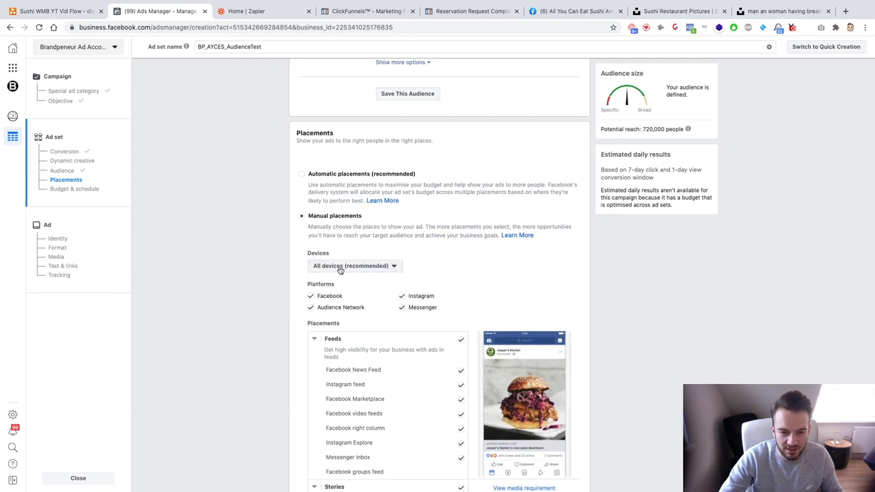
click(311, 309)
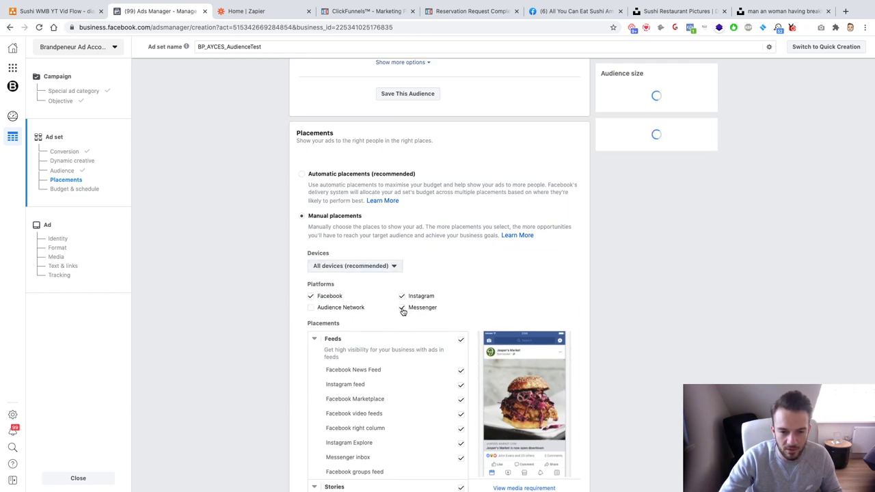
click(402, 309)
Exclude Stories, In-stream, Explore, right column, video feeds and Marketplace, keeping only News Feed and Instagram feed.
scroll(375, 303, down, 2)
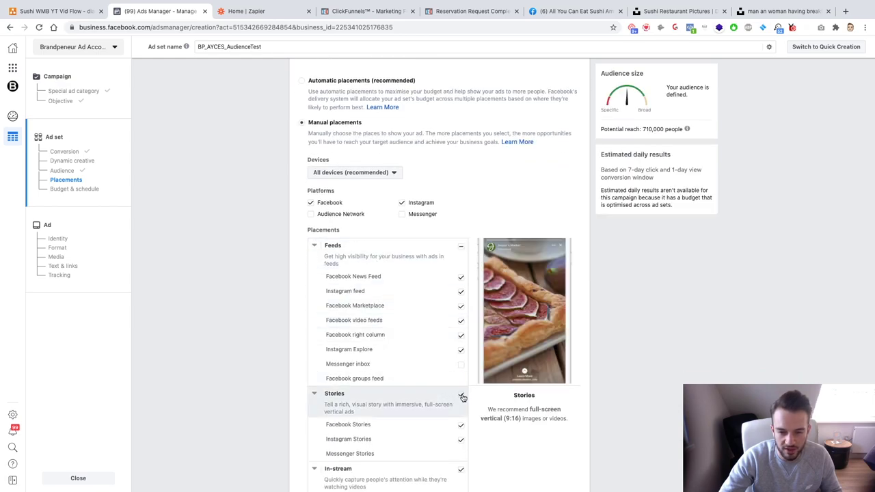
click(461, 396)
scroll(459, 393, down, 2)
click(460, 355)
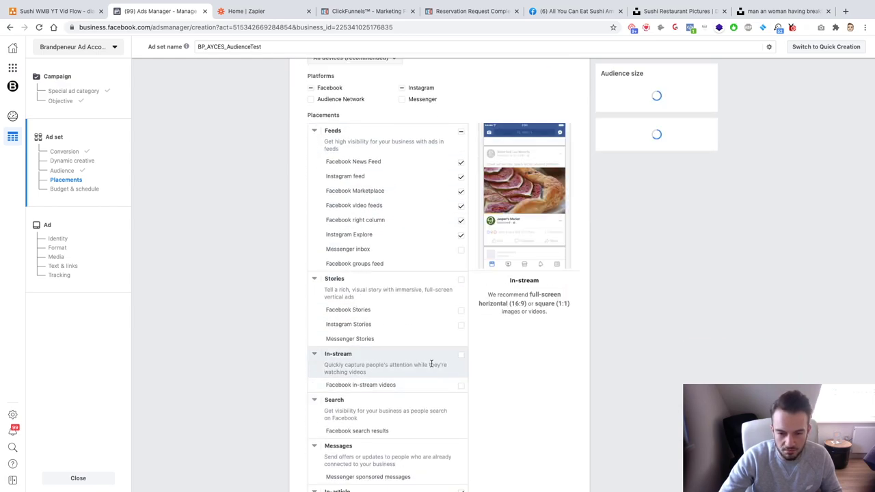
scroll(431, 364, down, 1)
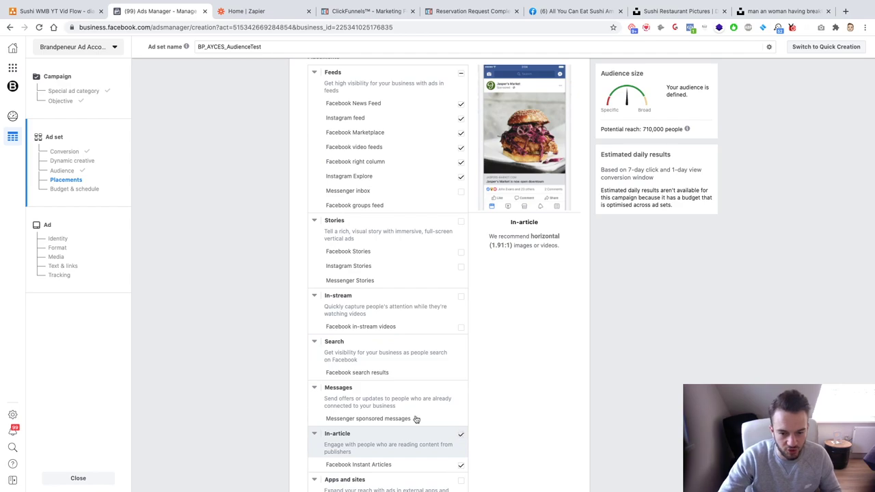
scroll(415, 419, down, 3)
scroll(385, 400, up, 5)
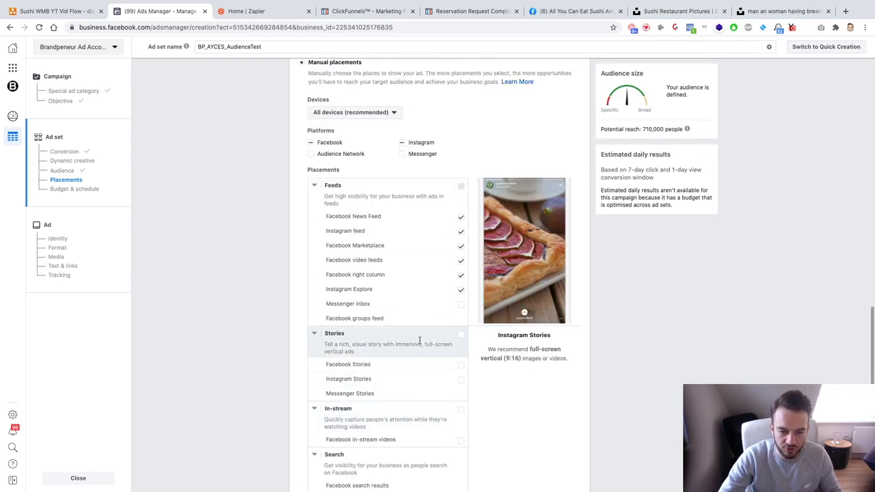
click(460, 289)
click(460, 275)
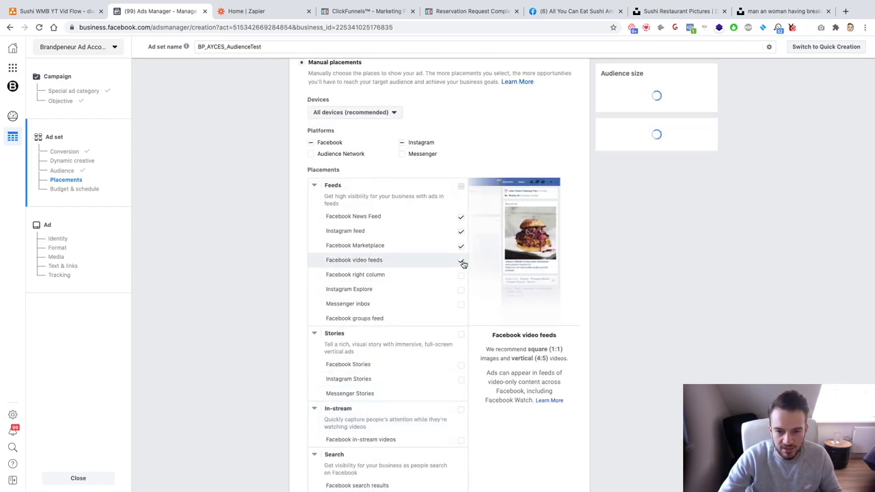
click(460, 260)
click(461, 246)
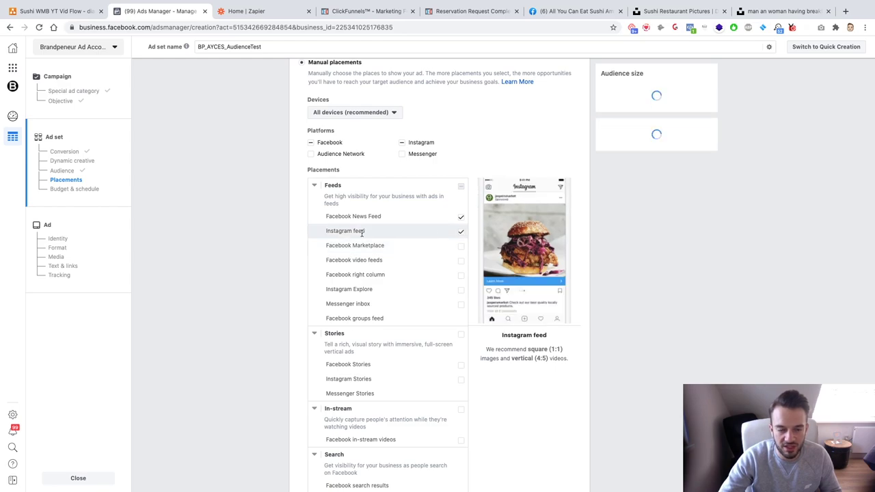
click(314, 185)
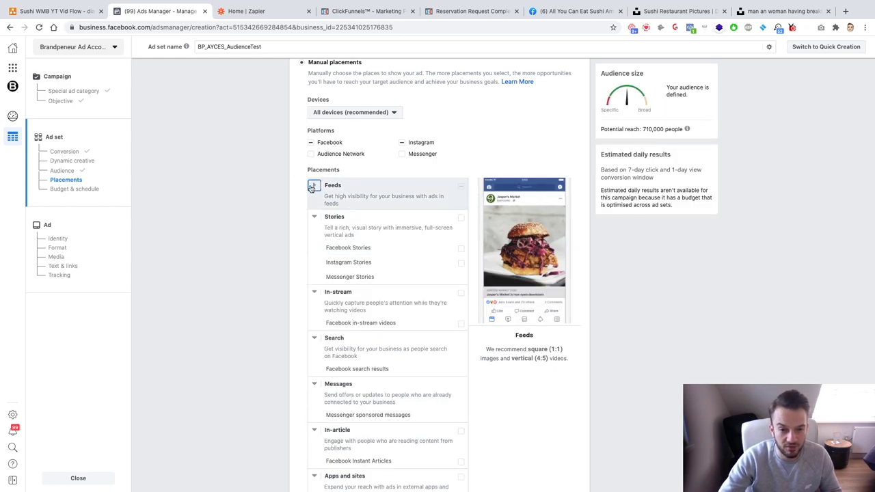
scroll(285, 231, down, 10)
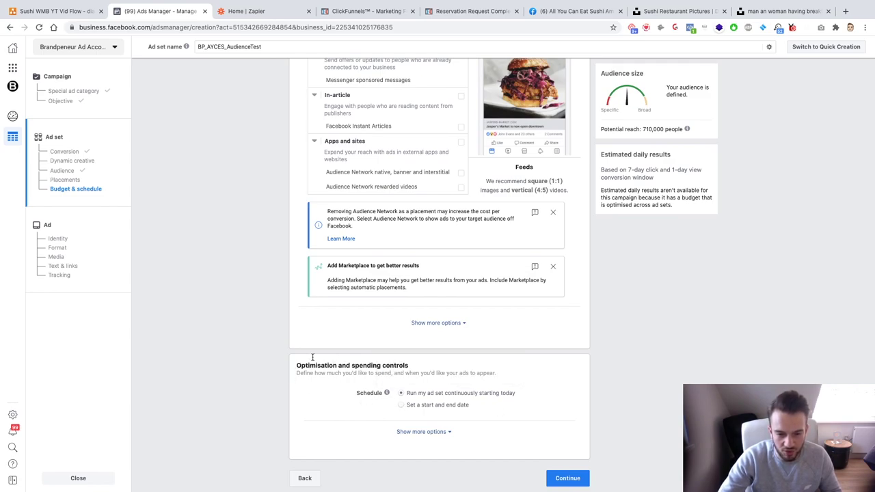
Continue to the ad and pick 'All You Can Eat Sushi Amsterdam' as its Facebook Page, Instagram unchanged.
click(567, 479)
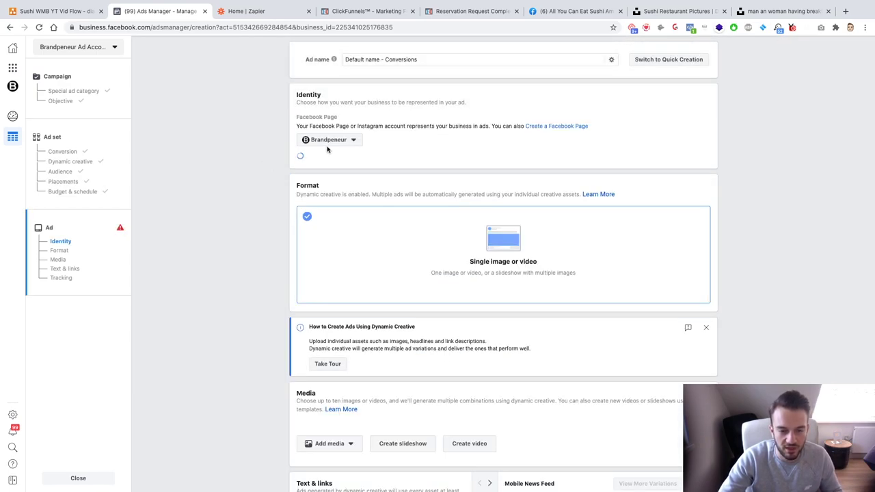
click(312, 141)
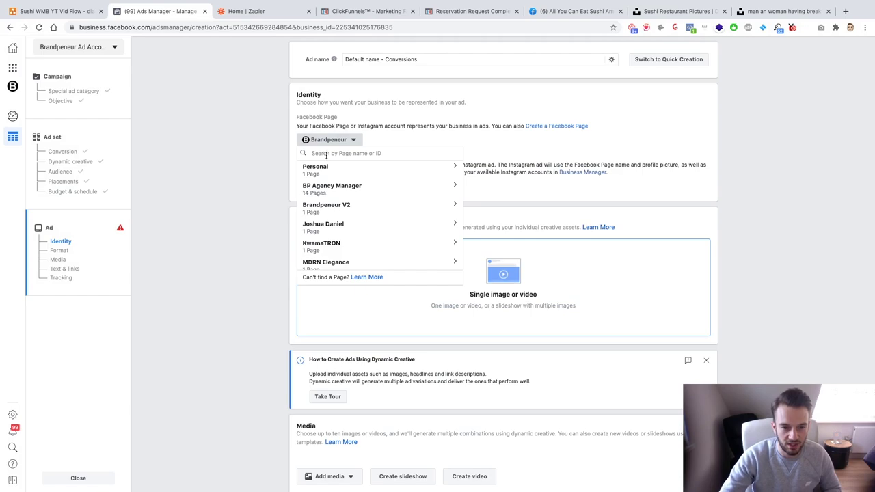
text(sushi)
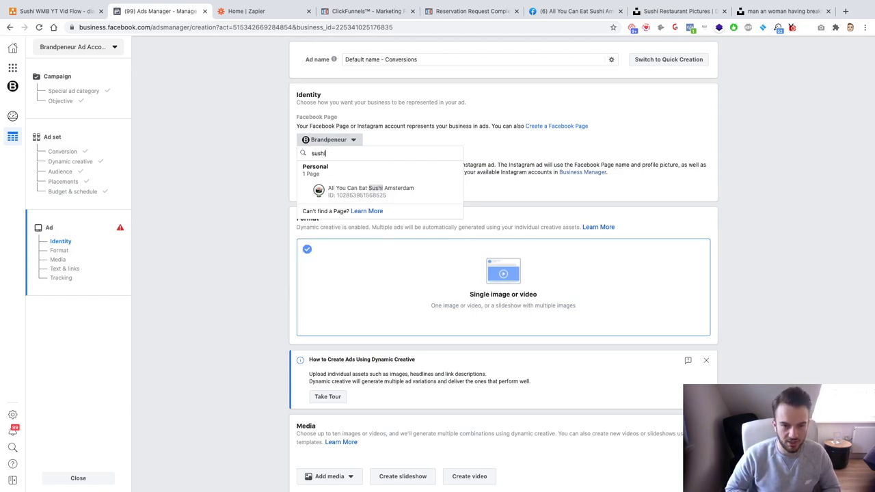
click(343, 195)
click(342, 189)
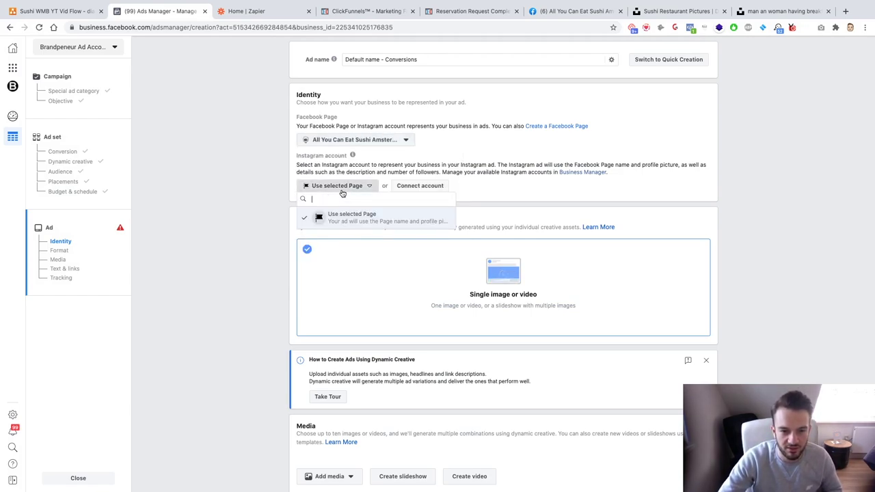
click(334, 192)
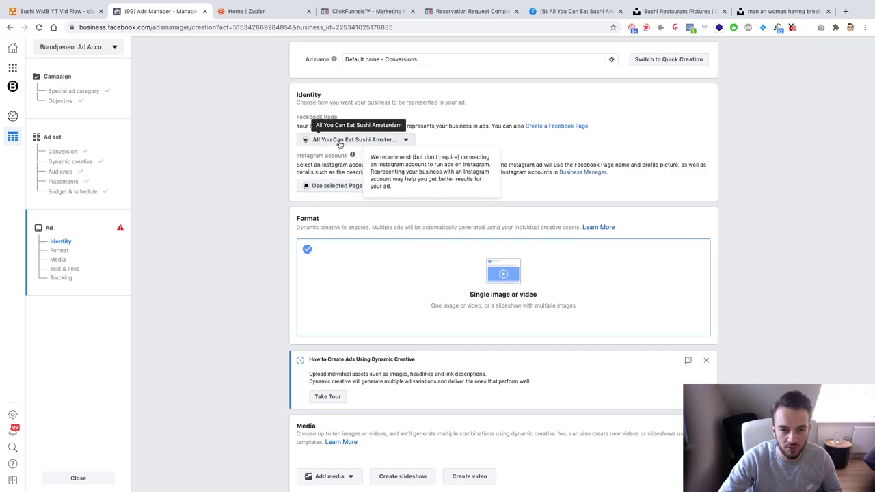